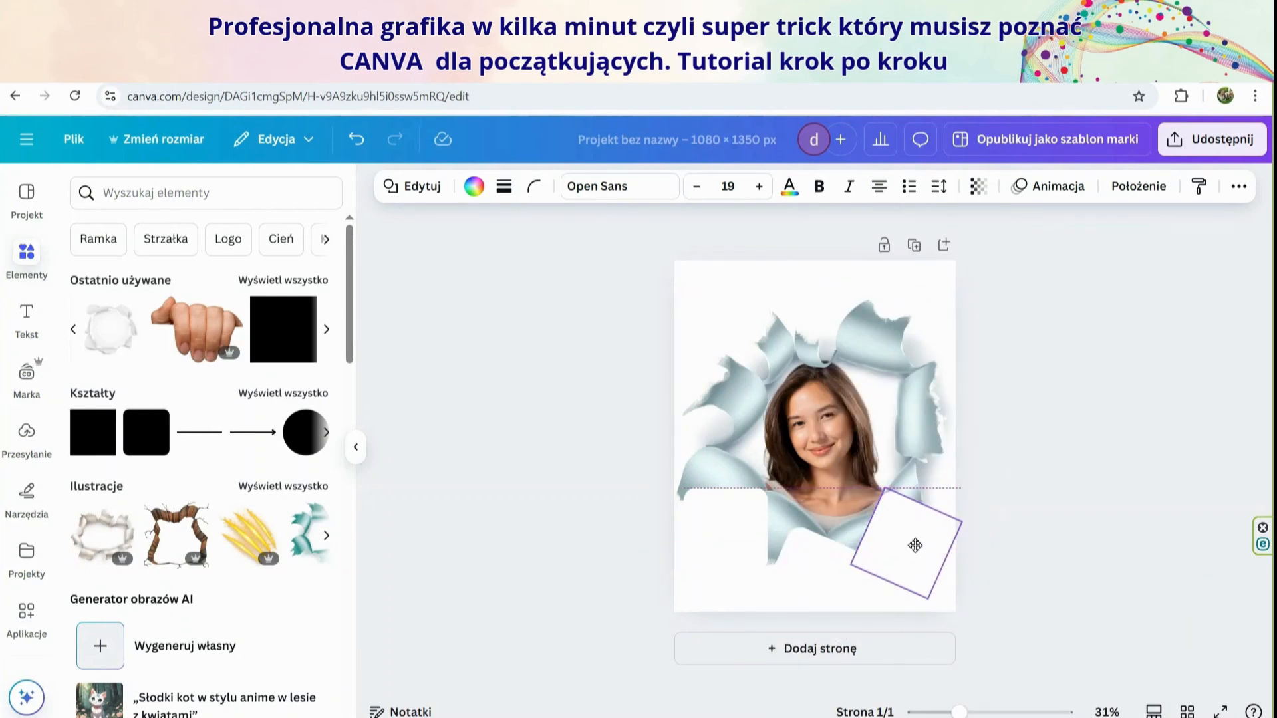
Rotate and position the white square over the portrait's lower-right corner below the torn-paper hole
left_click_drag(894, 613, 866, 621)
left_click_drag(926, 542, 912, 546)
left_click_drag(860, 608, 779, 587)
left_click(1104, 491)
scroll(1037, 538, "up", 1)
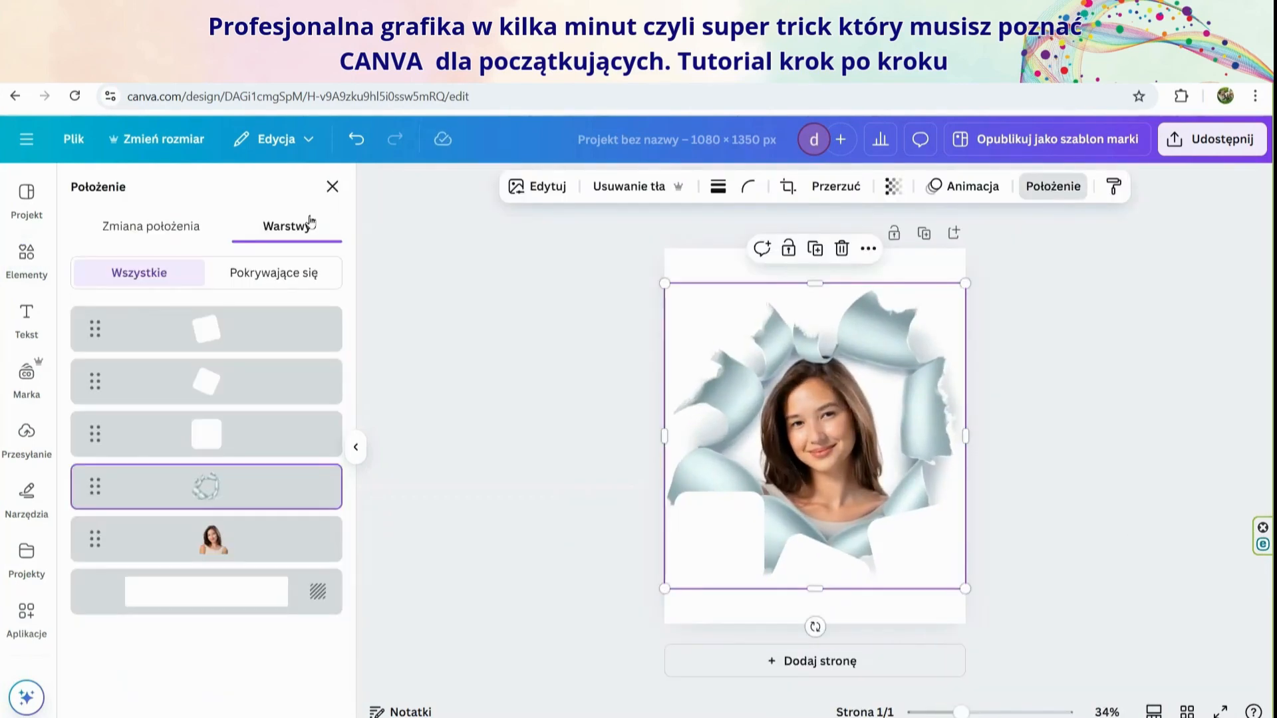
Bring the torn-paper layer in front of the white covering squares
left_click_drag(248, 485, 248, 329)
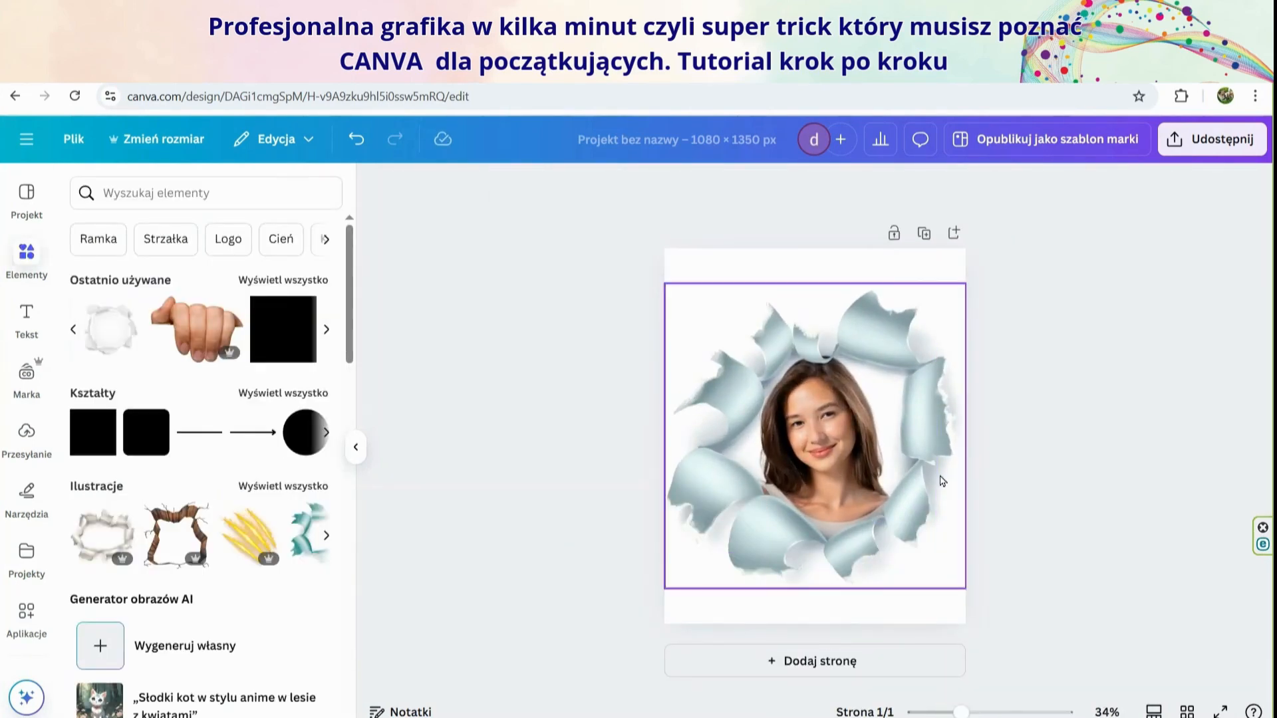
left_click(863, 310)
left_click_drag(863, 311, 809, 319)
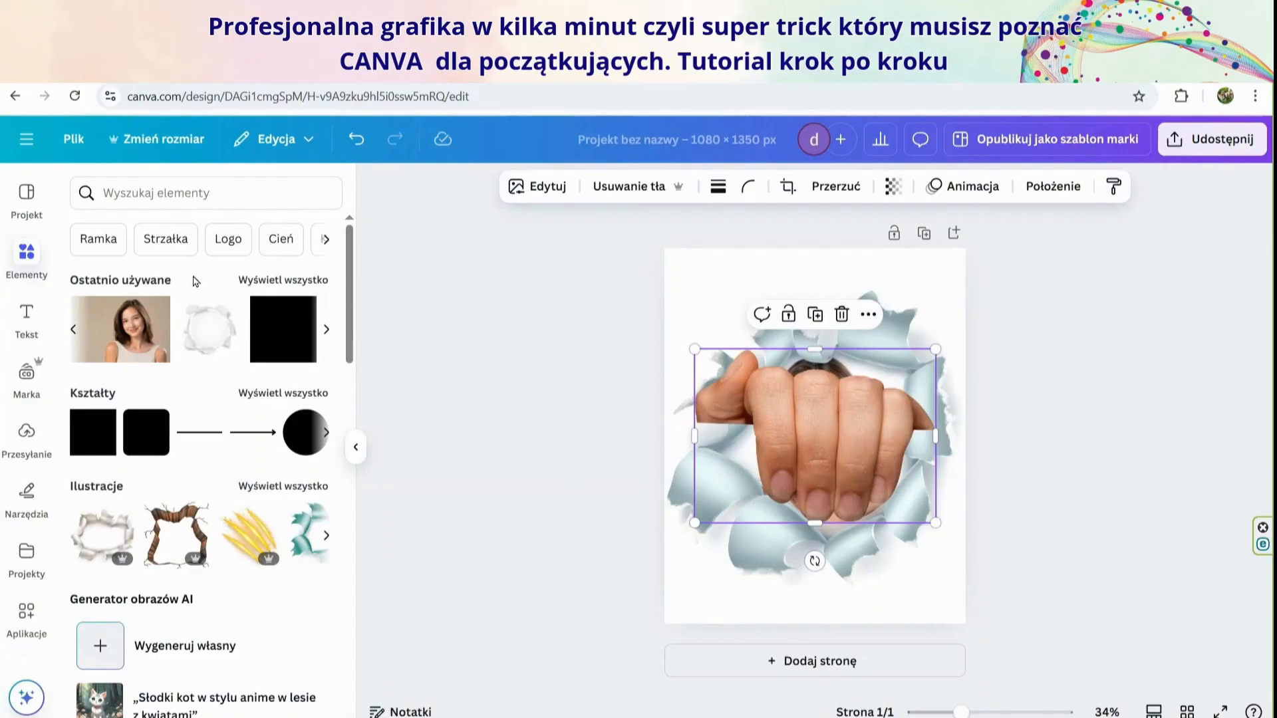
Shrink the hand image at the lower right of the page and duplicate it for the other side
left_click_drag(812, 433, 855, 538)
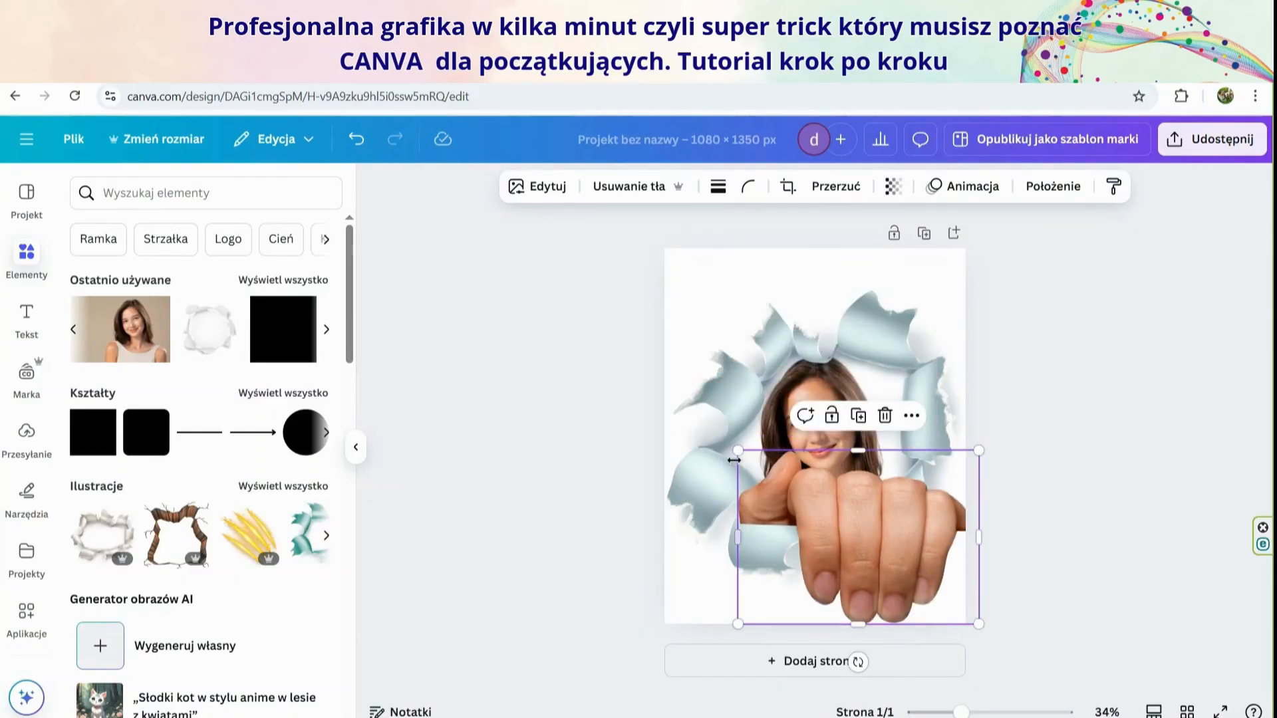
left_click_drag(734, 456, 741, 579)
left_click(903, 528)
left_click(1037, 572)
Flip the left hand horizontally
left_click(741, 579)
left_click(836, 187)
left_click(849, 228)
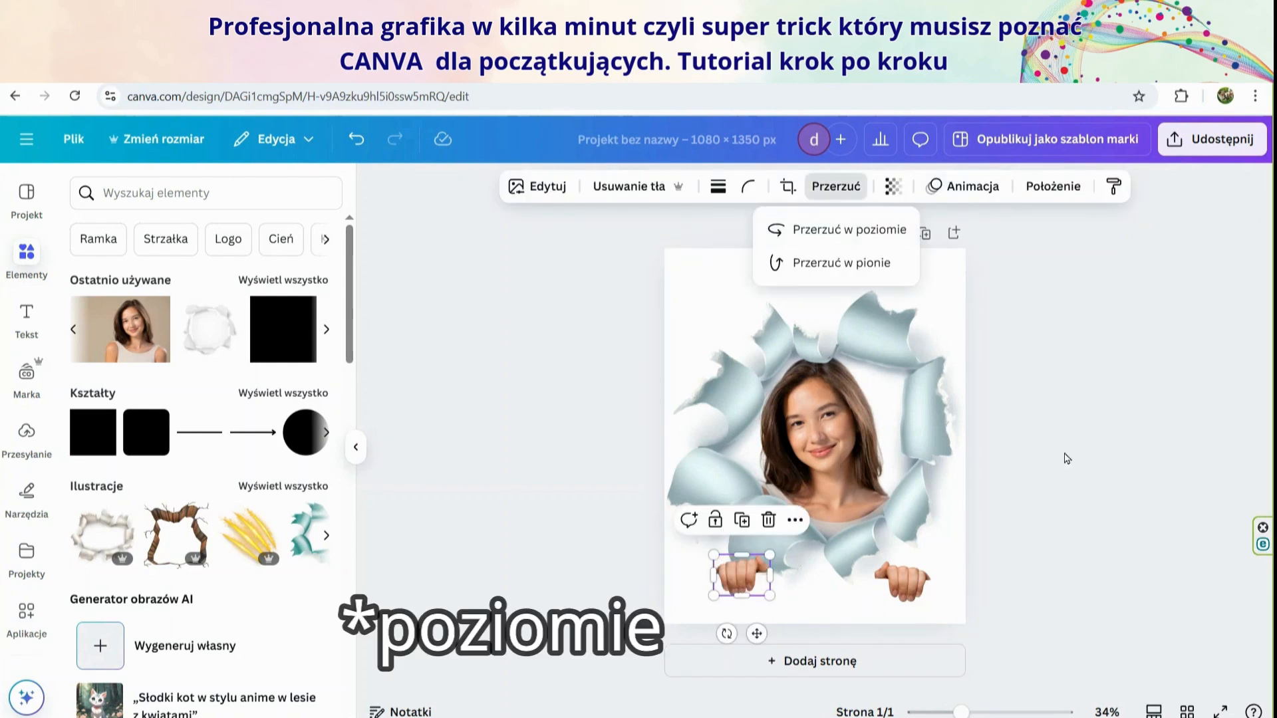
left_click(1066, 456)
Rename the design as "trick Canva dziewczyna"
left_click(623, 143)
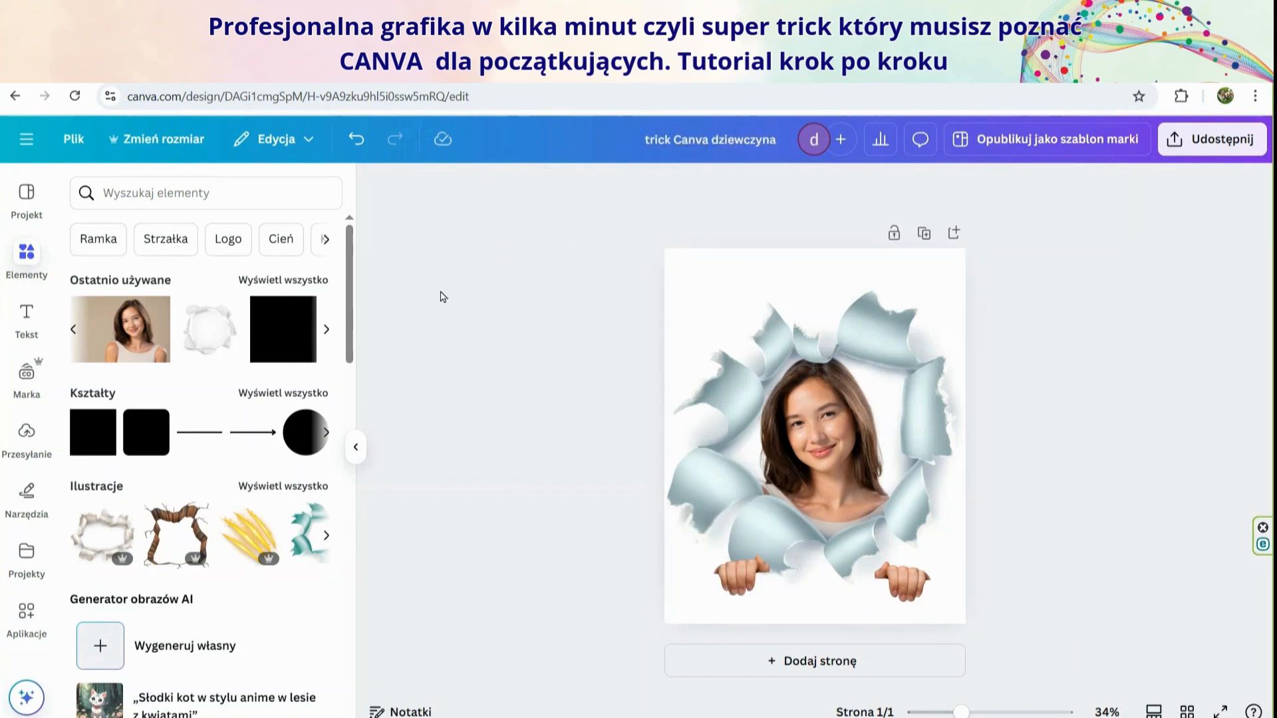
Place the two hands, tilted, on the torn-paper edges on either side of the woman
left_click_drag(903, 575, 910, 487)
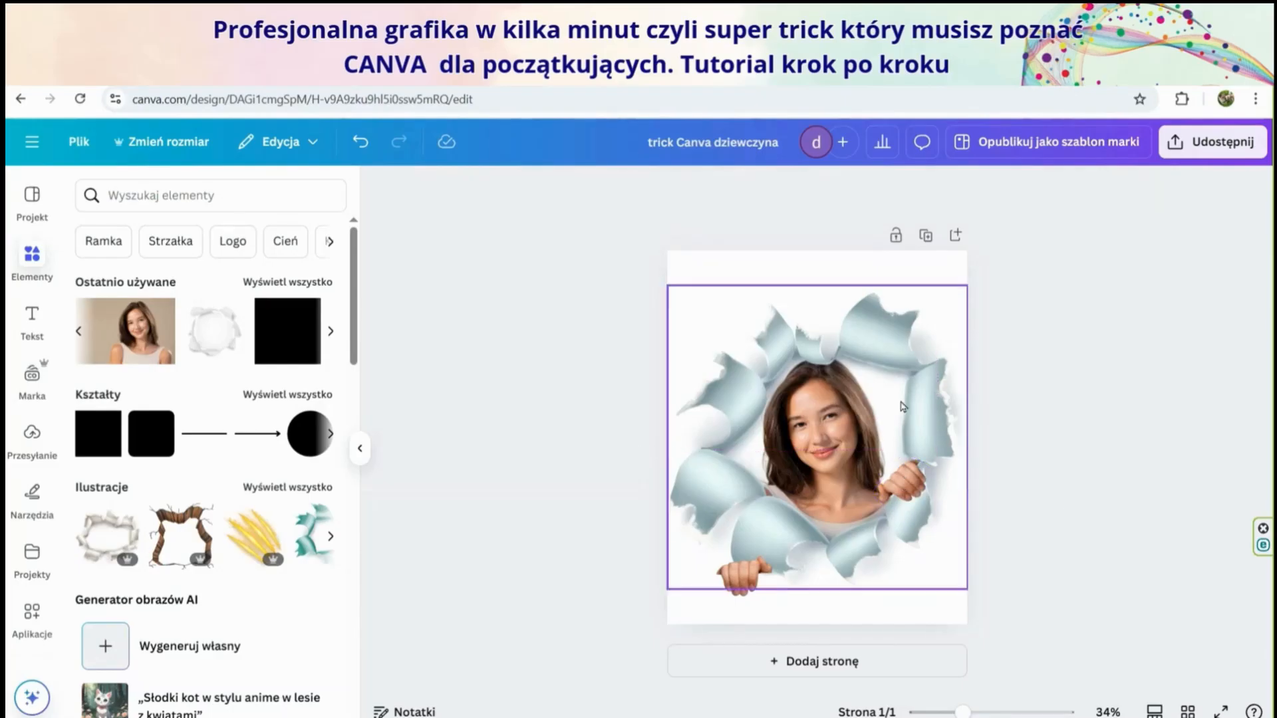
left_click(1087, 482)
left_click(744, 576)
left_click(891, 572)
left_click_drag(744, 576, 740, 470)
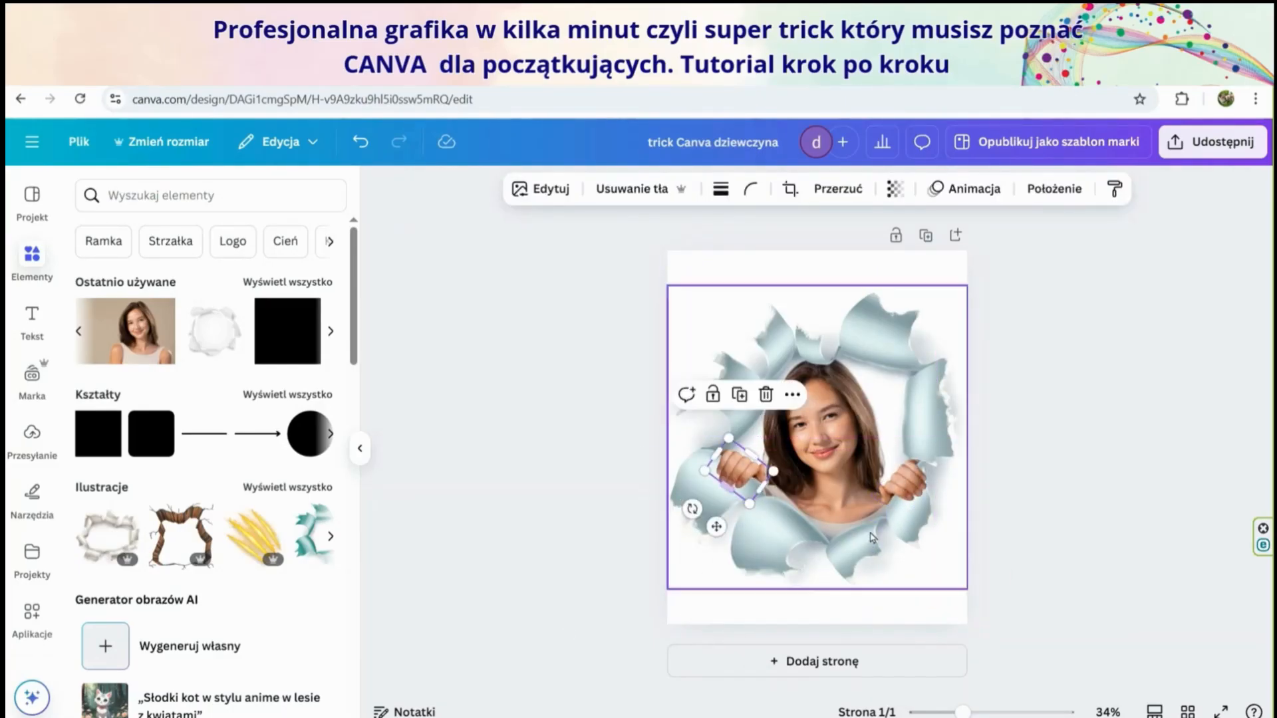
left_click(1157, 450)
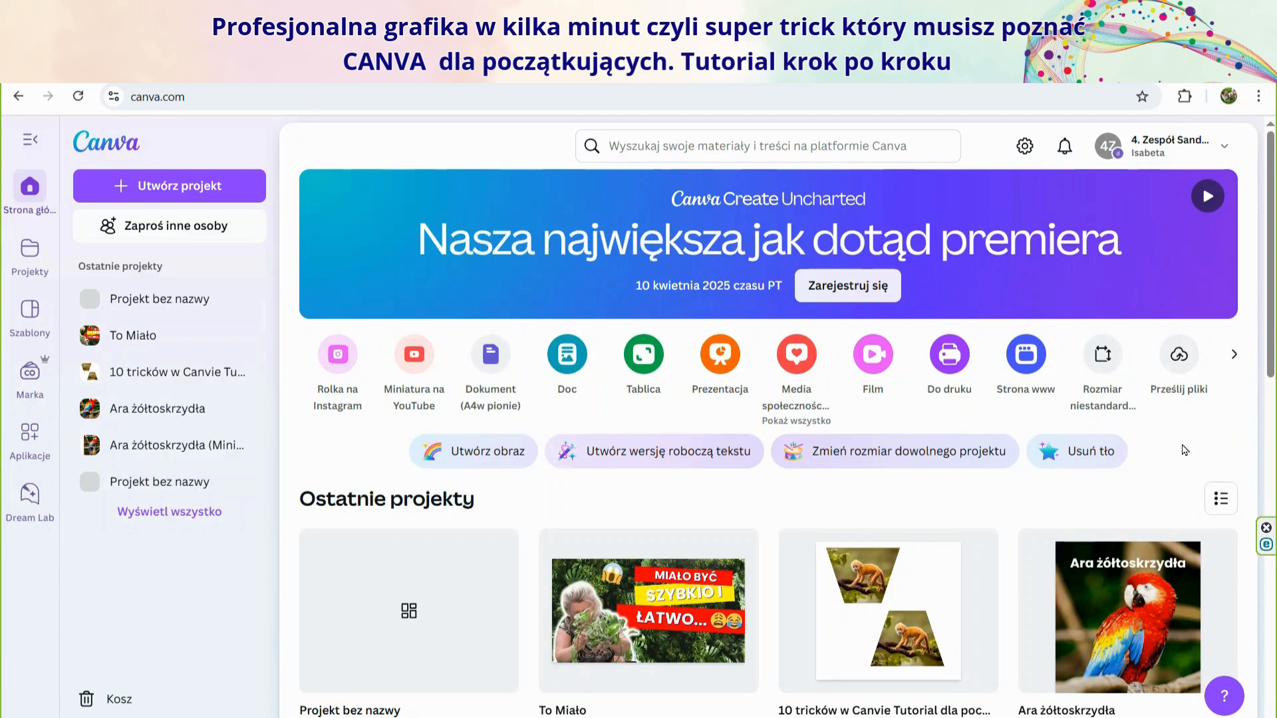
Create a blank Instagram post design of 1080 × 1350 px
left_click(791, 364)
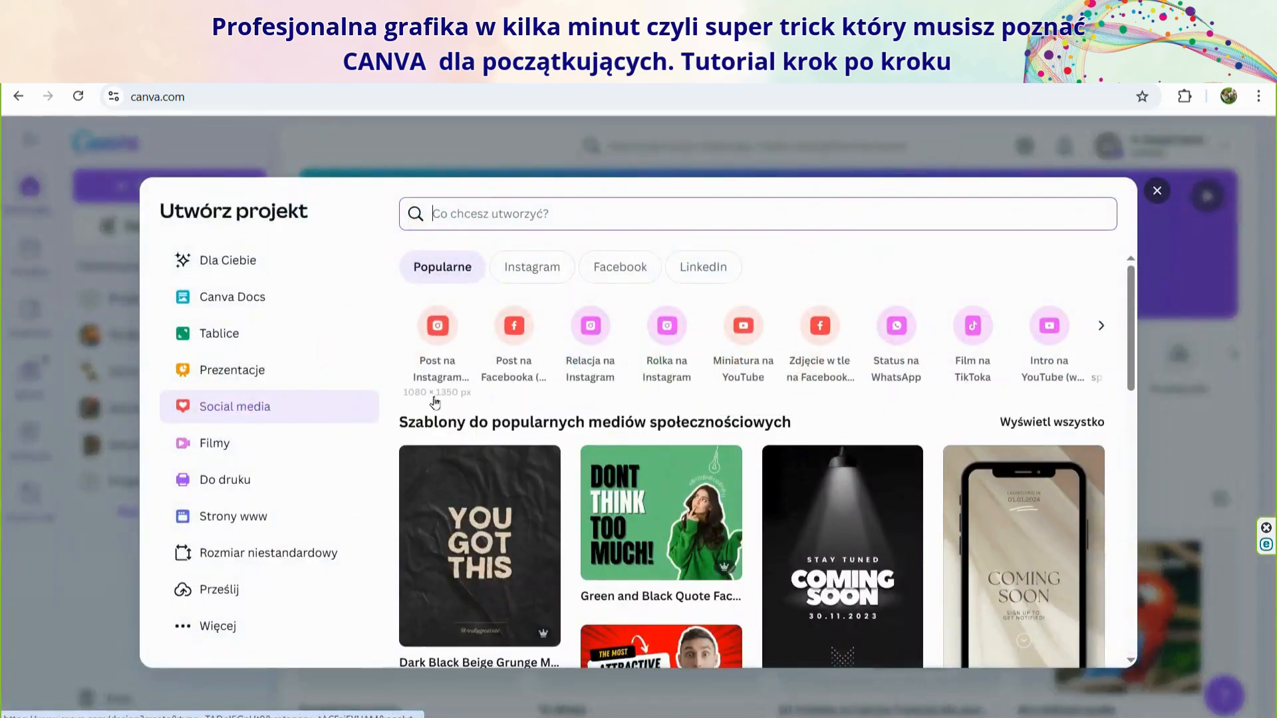
left_click(438, 329)
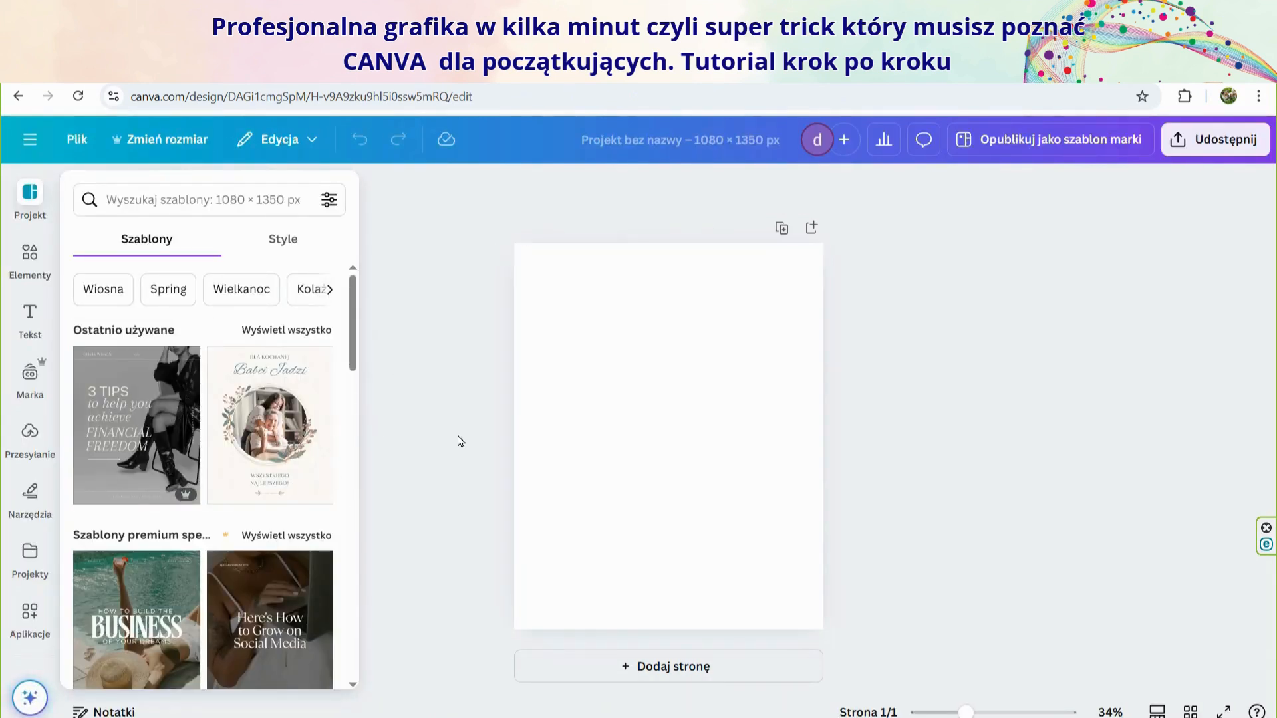
Add the recently used portrait photo of the woman, enlarge it and move it to the vertical middle of the page
left_click(27, 262)
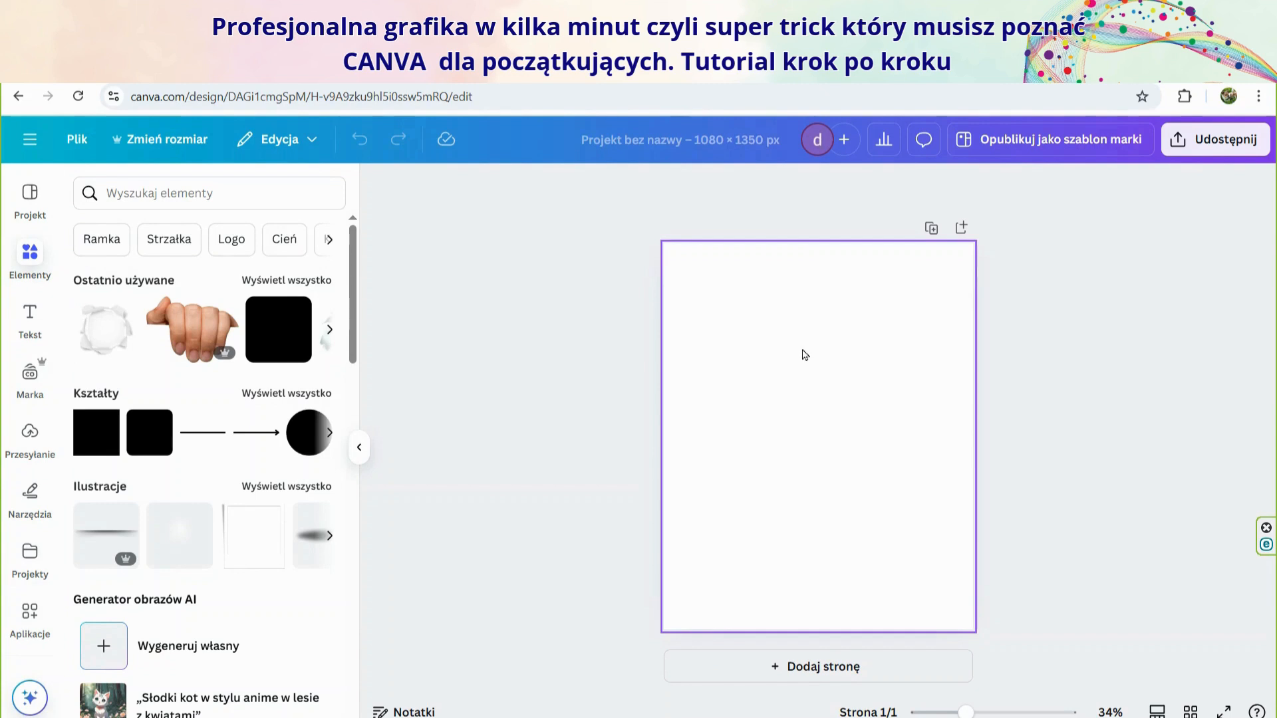
left_click(329, 329)
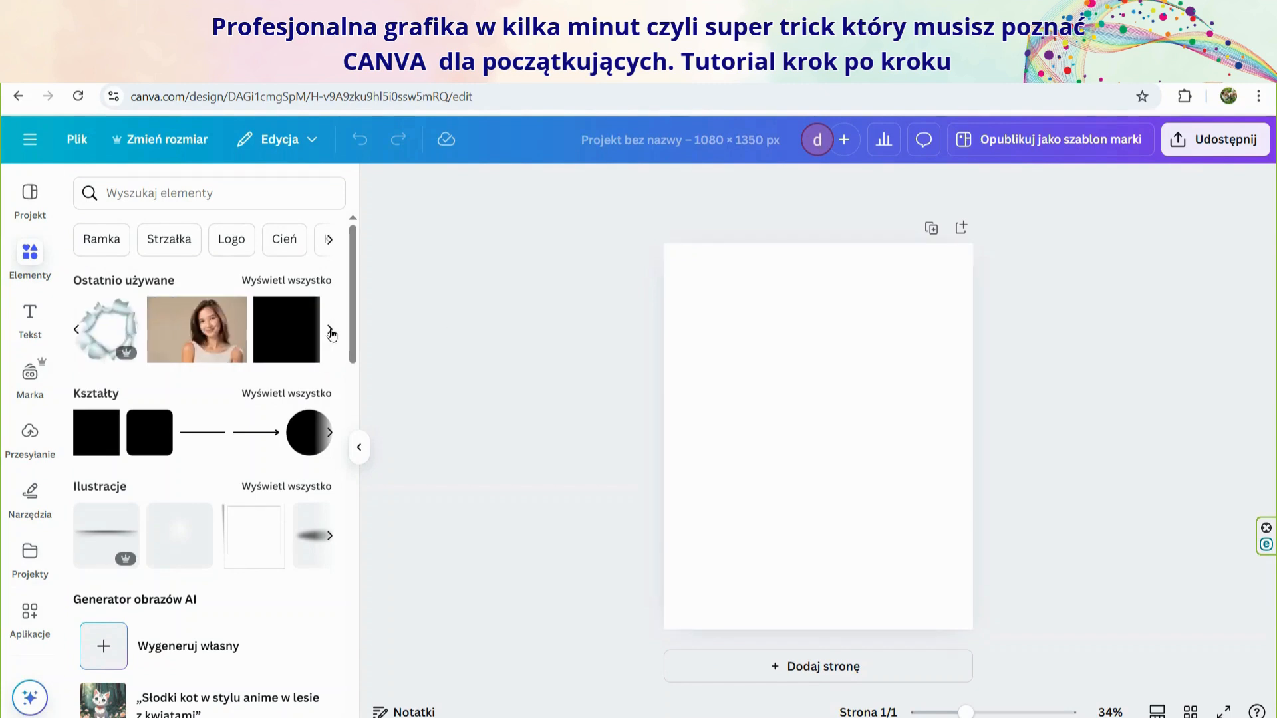
left_click(211, 340)
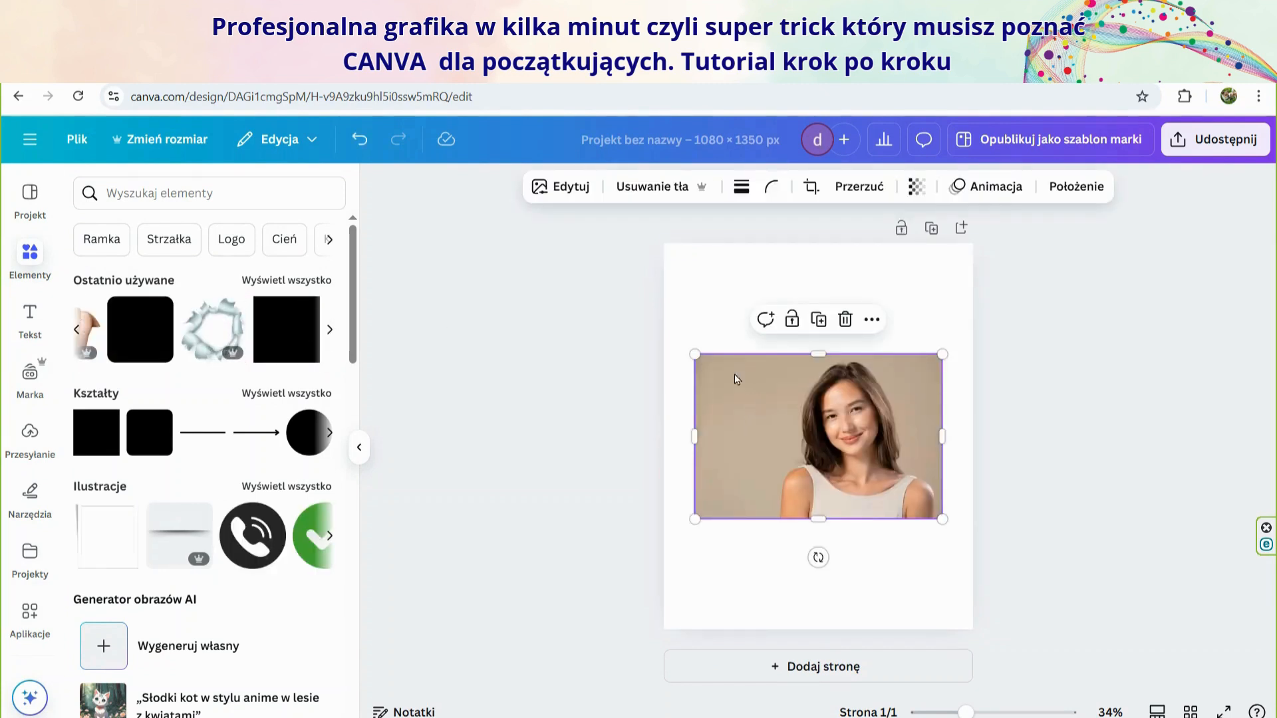
left_click_drag(694, 354, 625, 307)
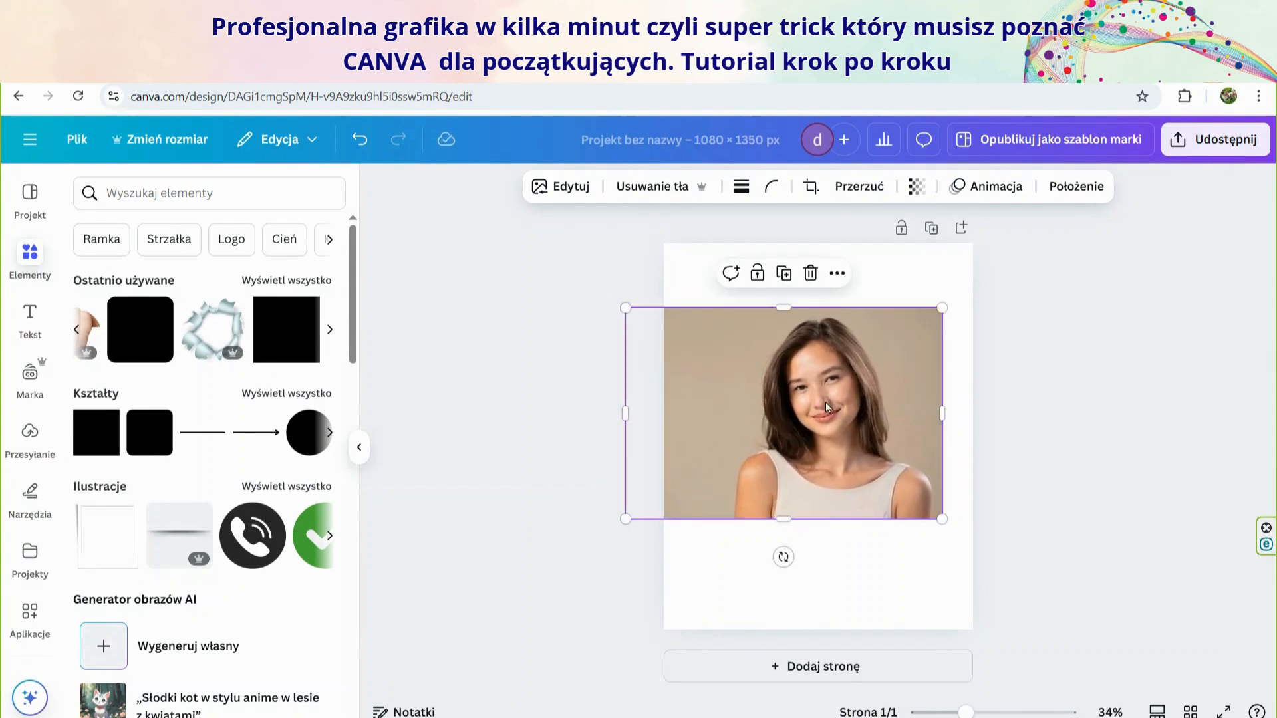
left_click_drag(825, 402, 816, 422)
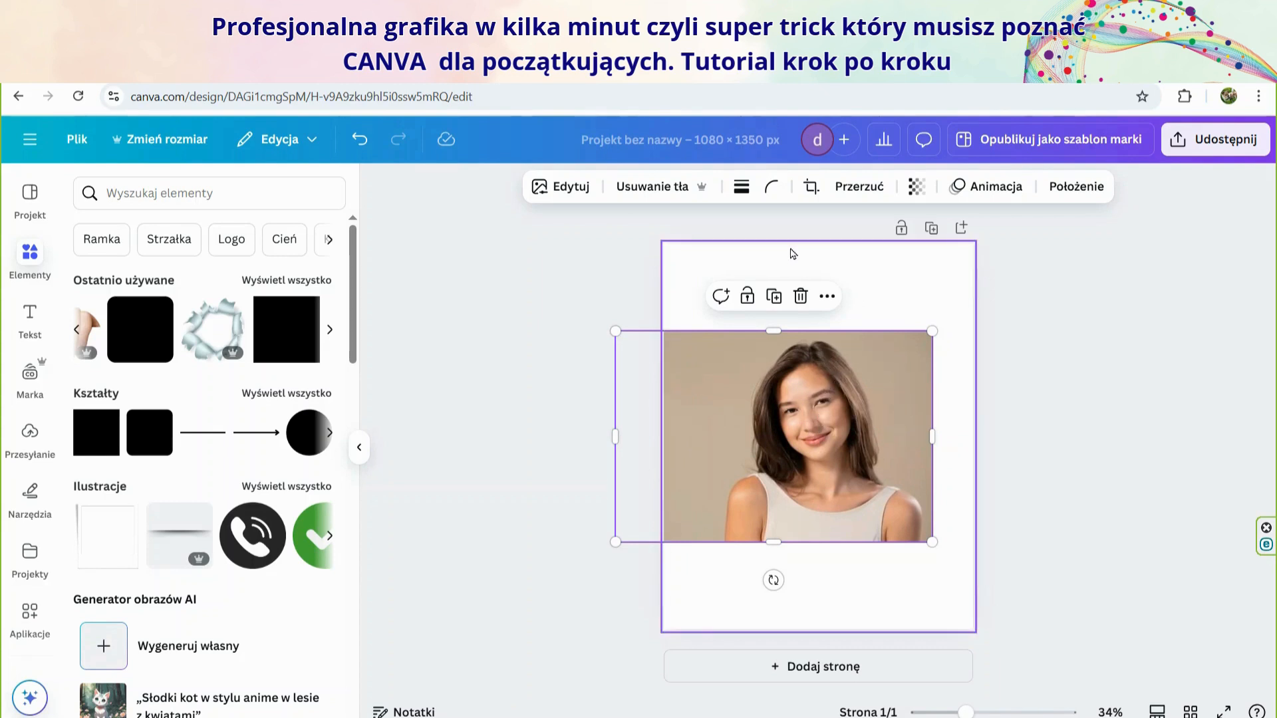
Check the portrait's alignment to the page
right_click(815, 459)
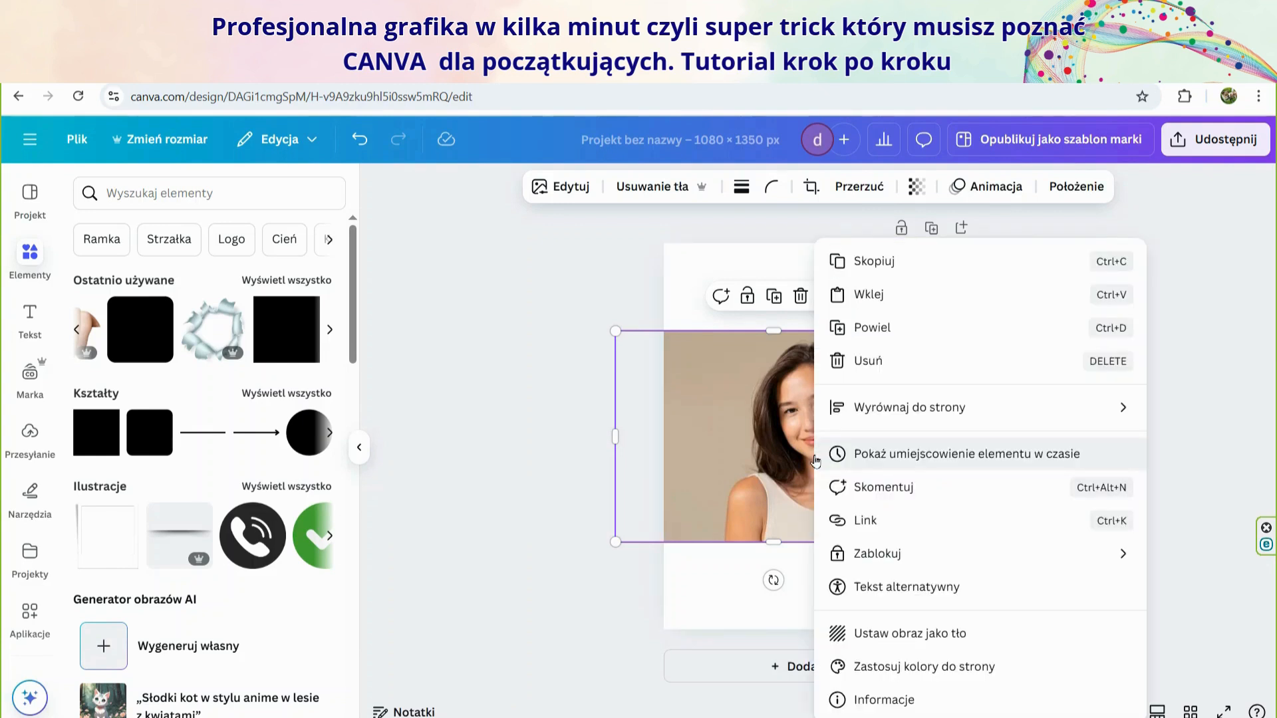
mouse_move(837, 411)
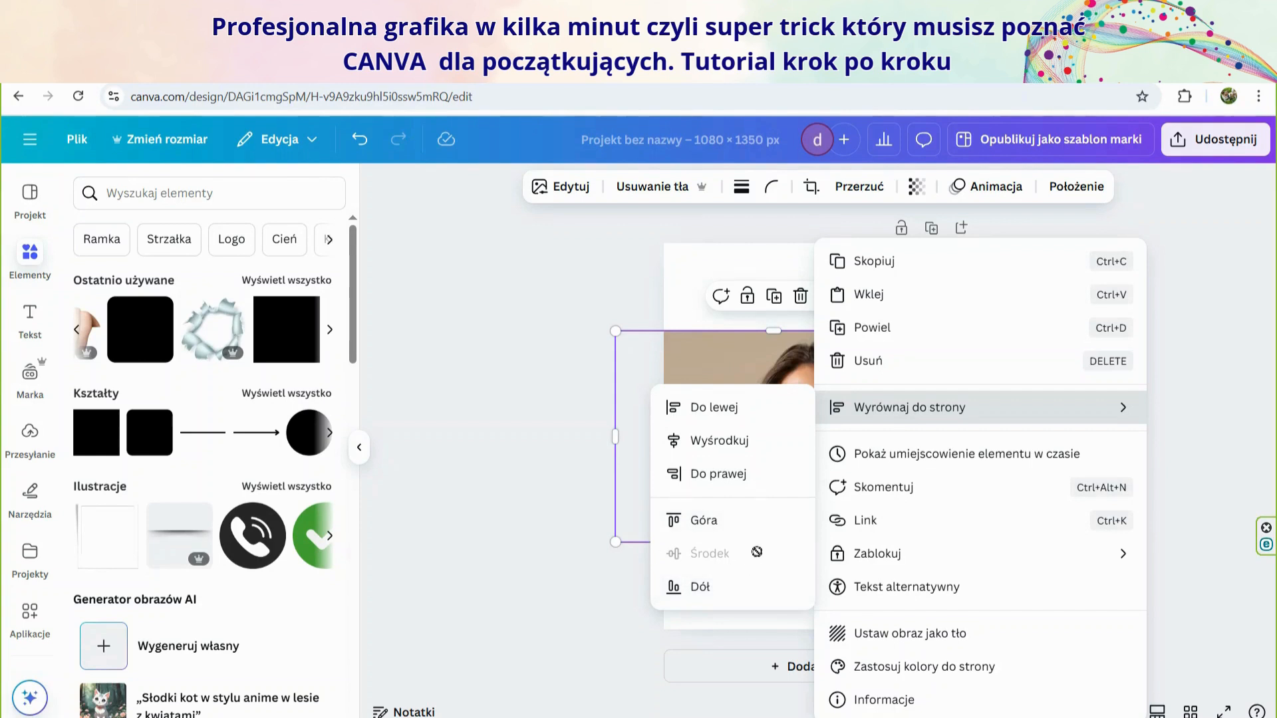
left_click(510, 456)
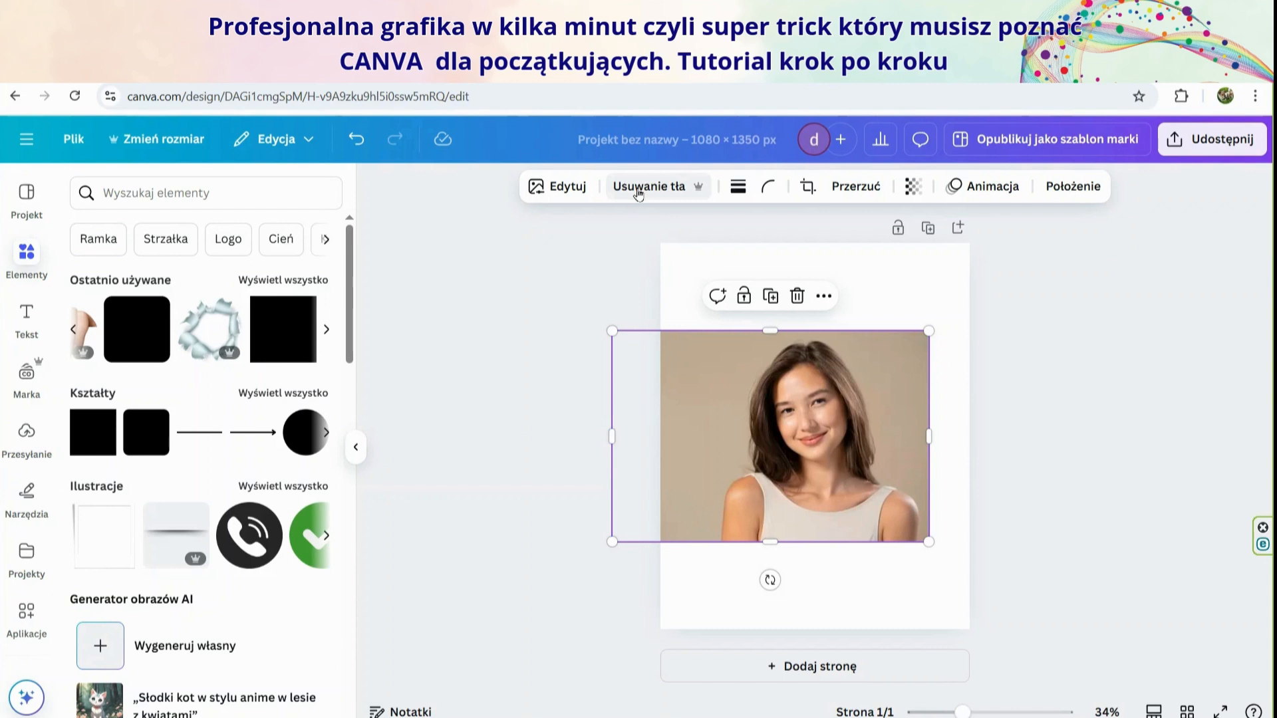
Remove the background from the portrait photo
left_click(638, 190)
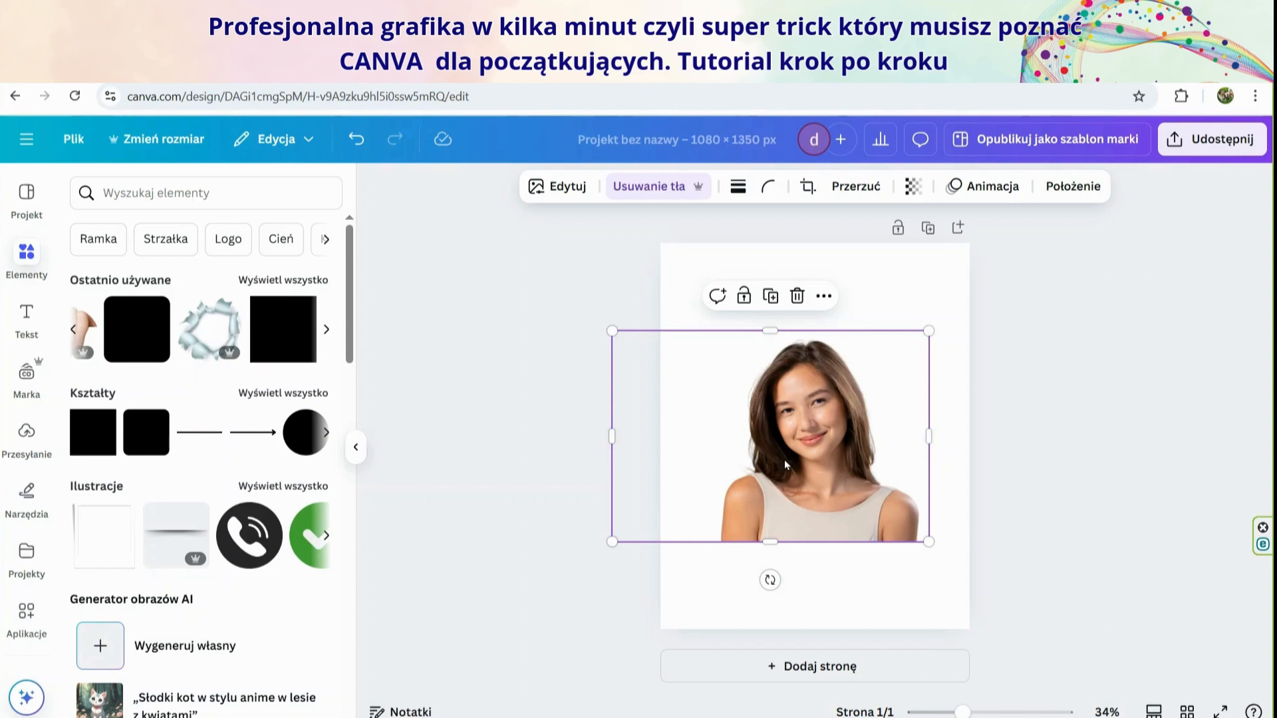
left_click(565, 405)
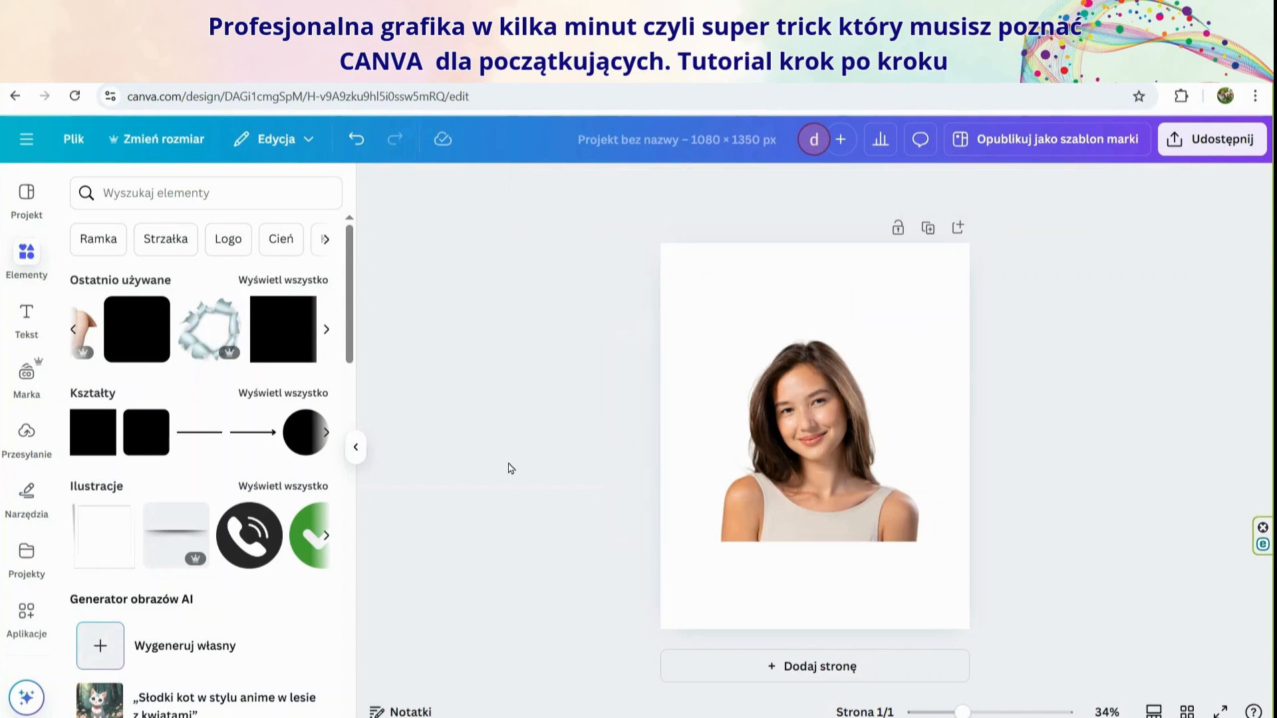
Add the recently used torn-paper hole illustration over the portrait and enlarge it to the full 1080 px page width
left_click(211, 334)
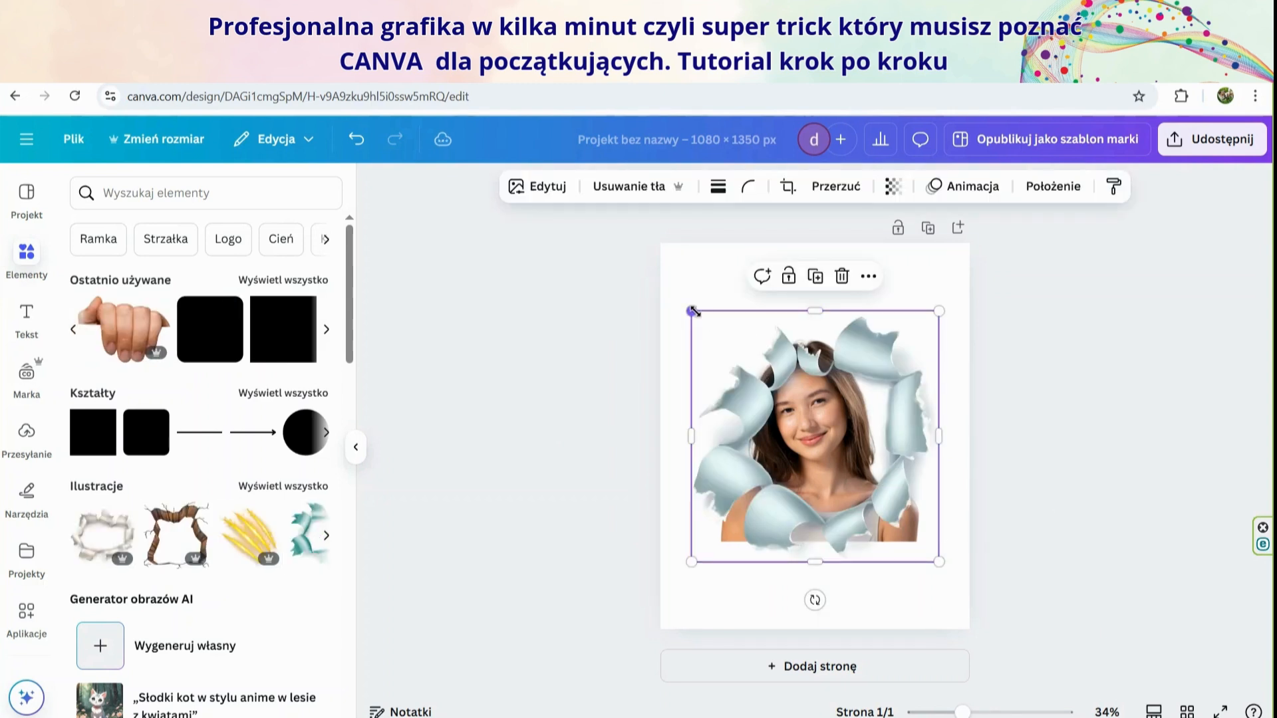
left_click_drag(691, 310, 660, 285)
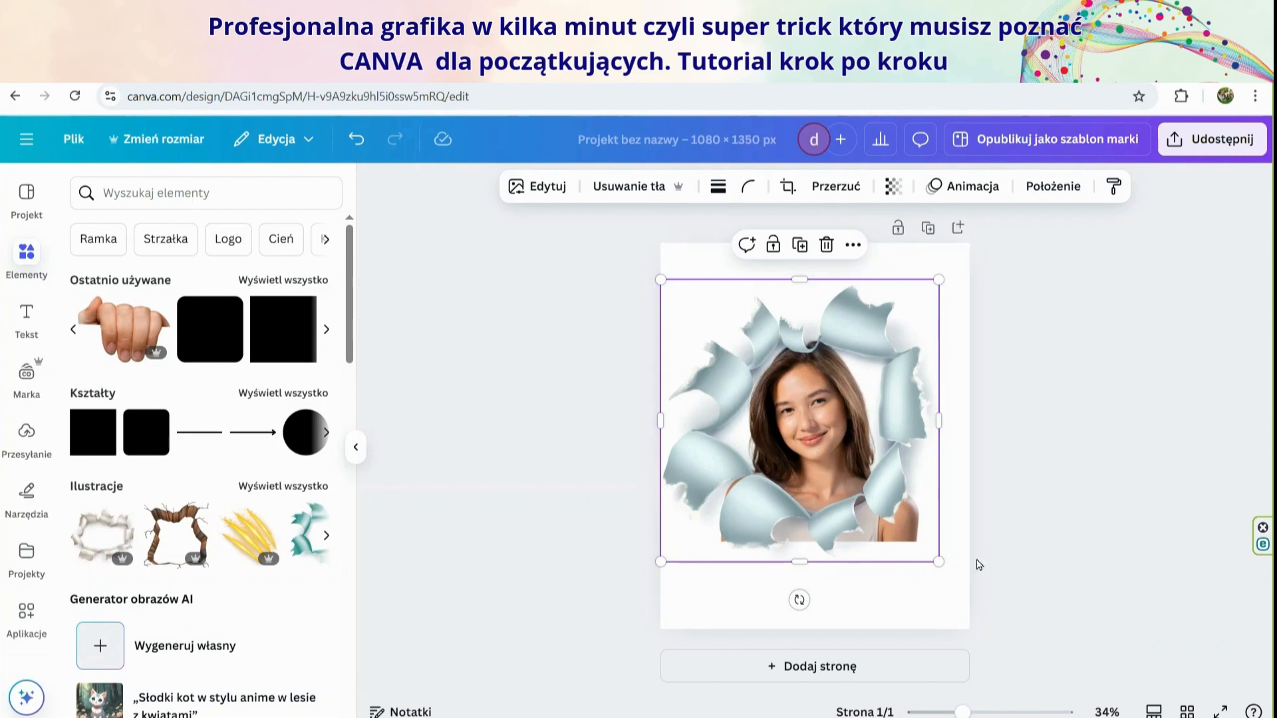
left_click_drag(938, 562, 970, 591)
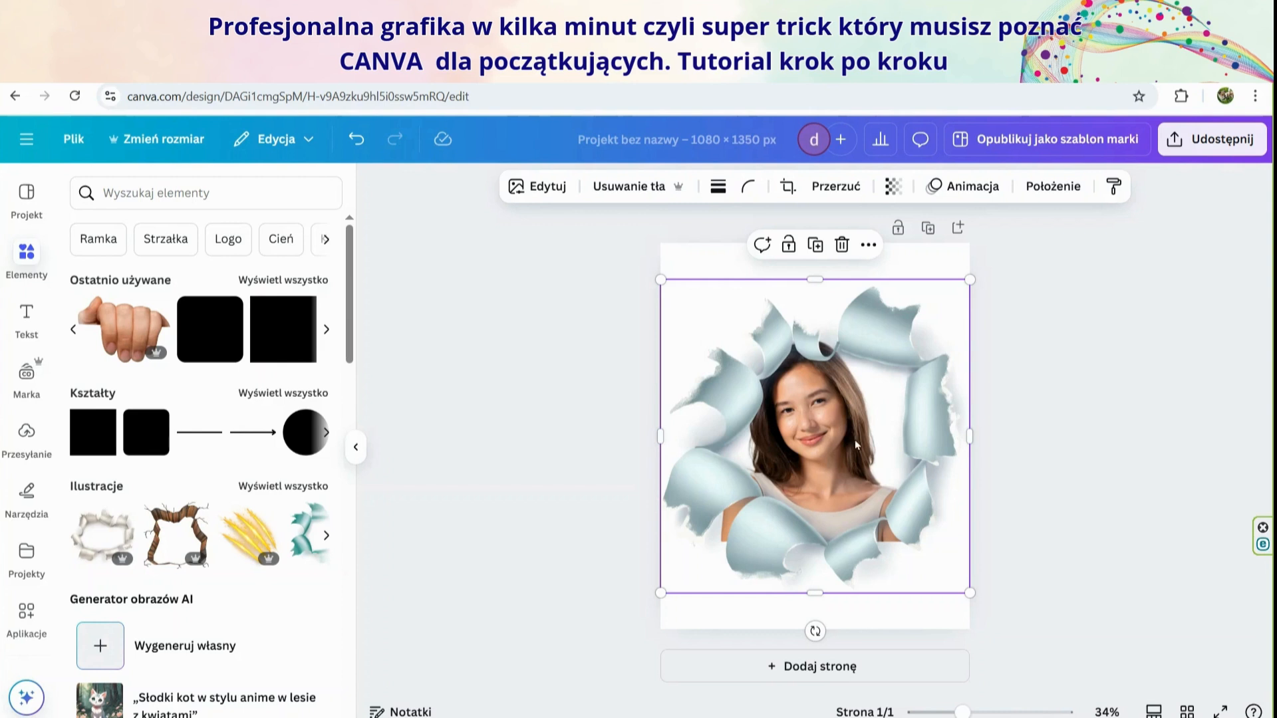
Check the torn-paper illustration's alignment to the page
right_click(942, 424)
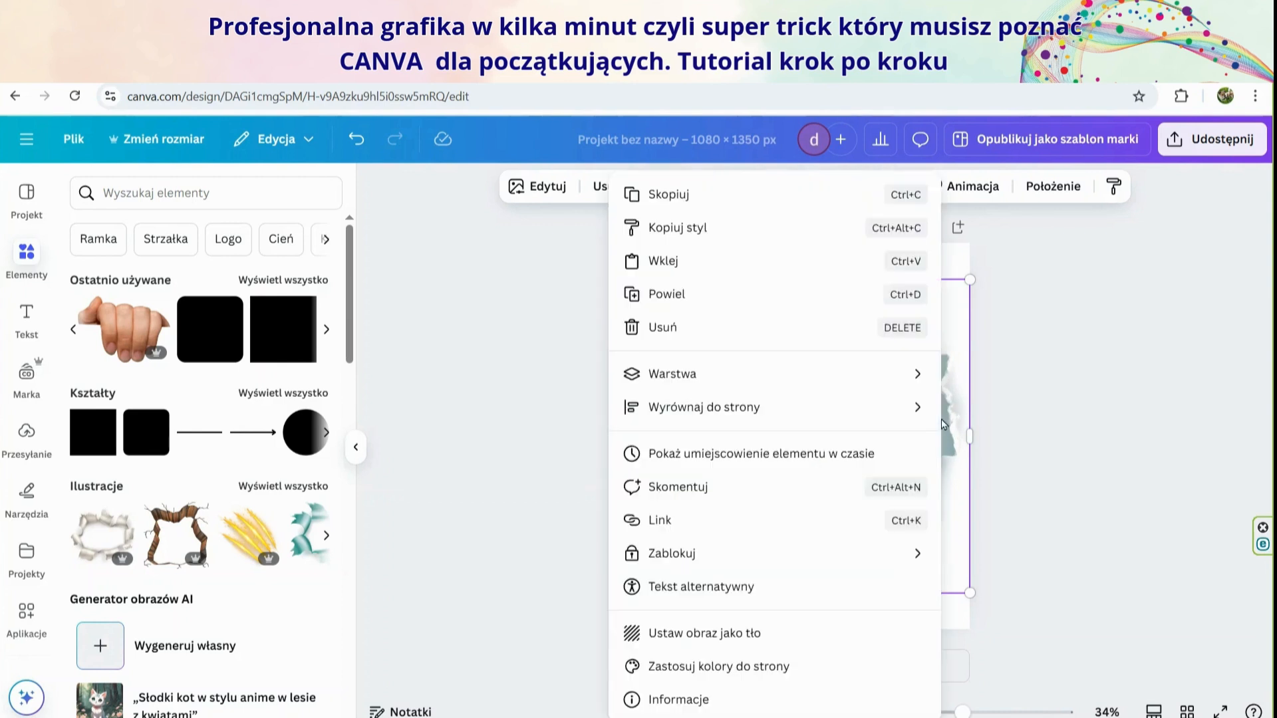
mouse_move(710, 408)
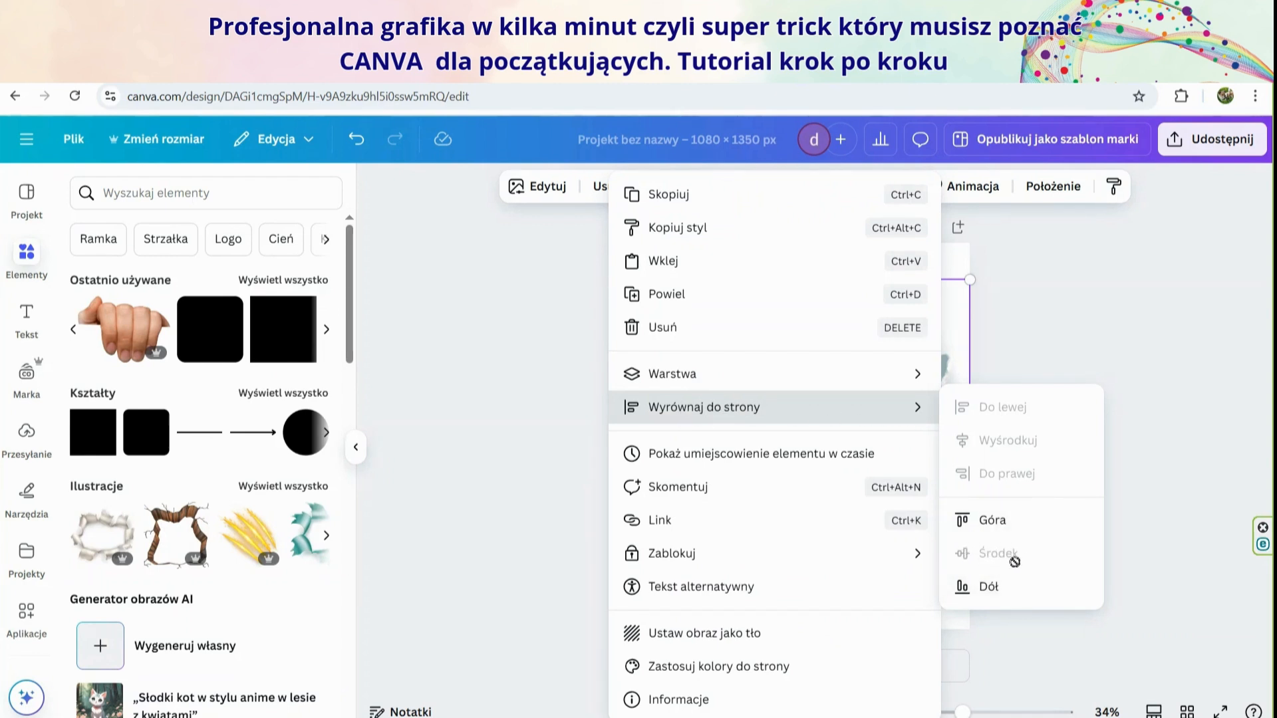
left_click(1159, 414)
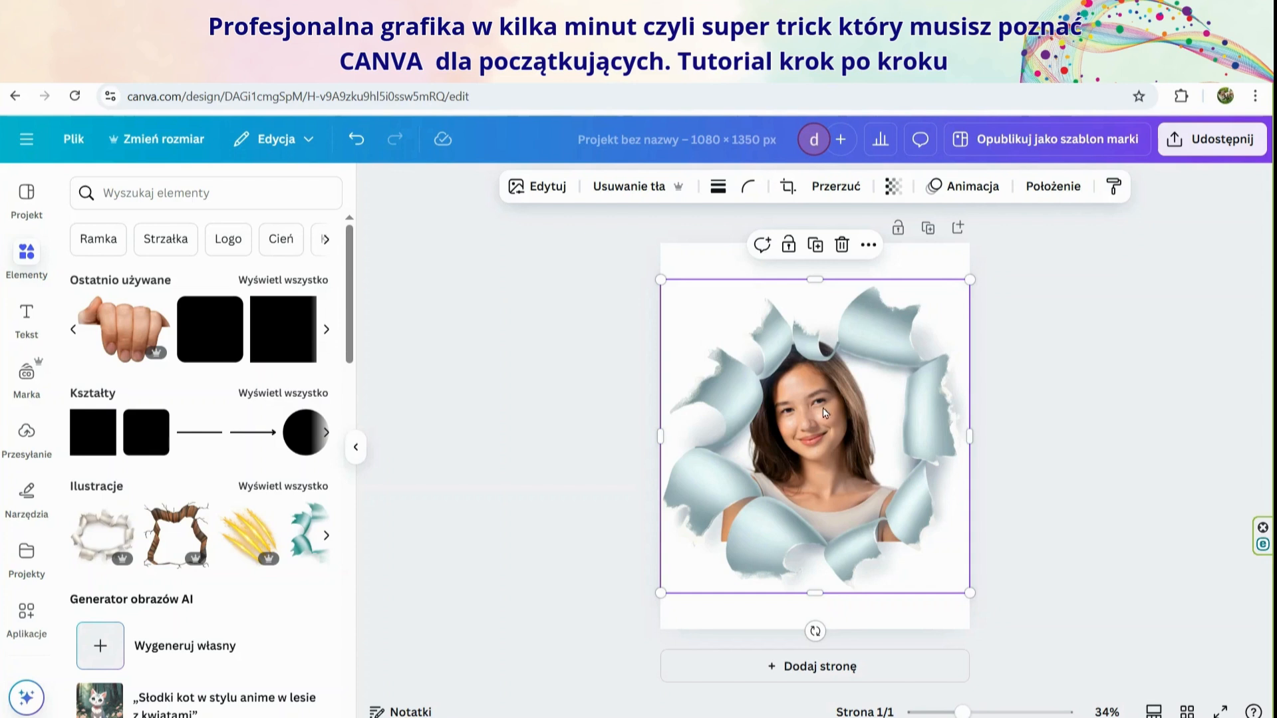
Select the portrait in the layer list and shift it slightly down and right within the torn-paper hole
left_click(1045, 187)
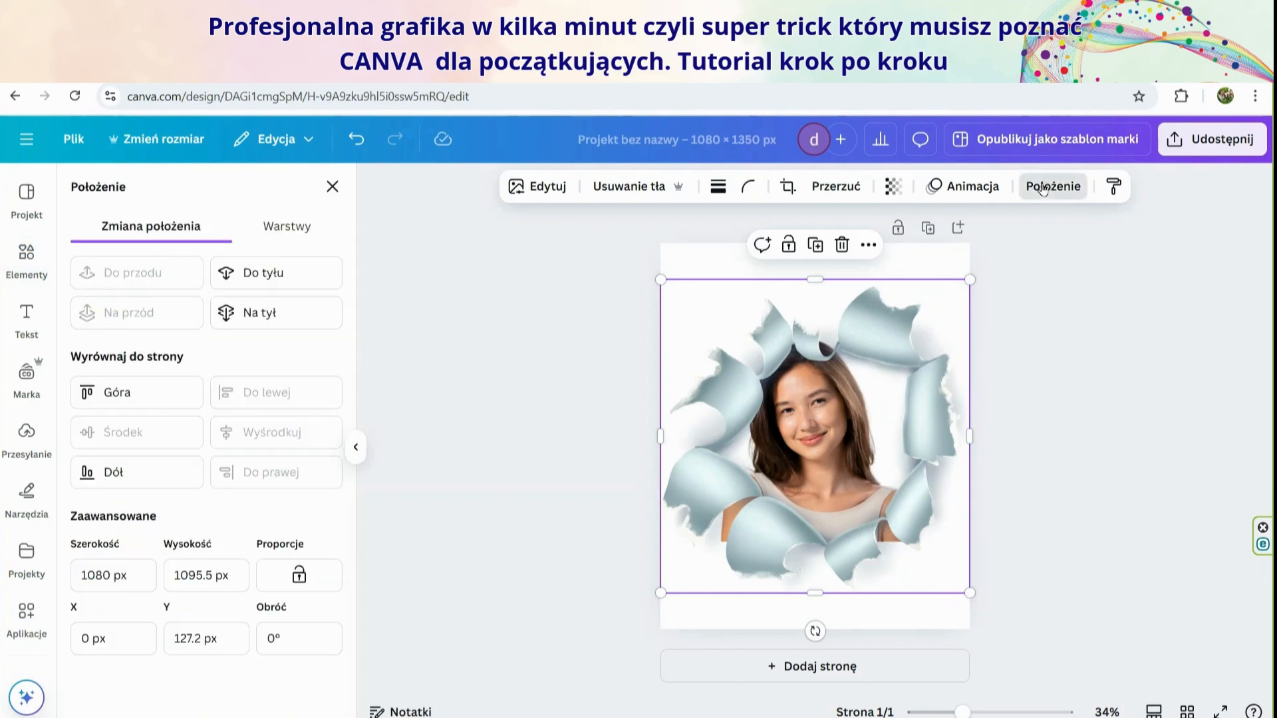
left_click(282, 230)
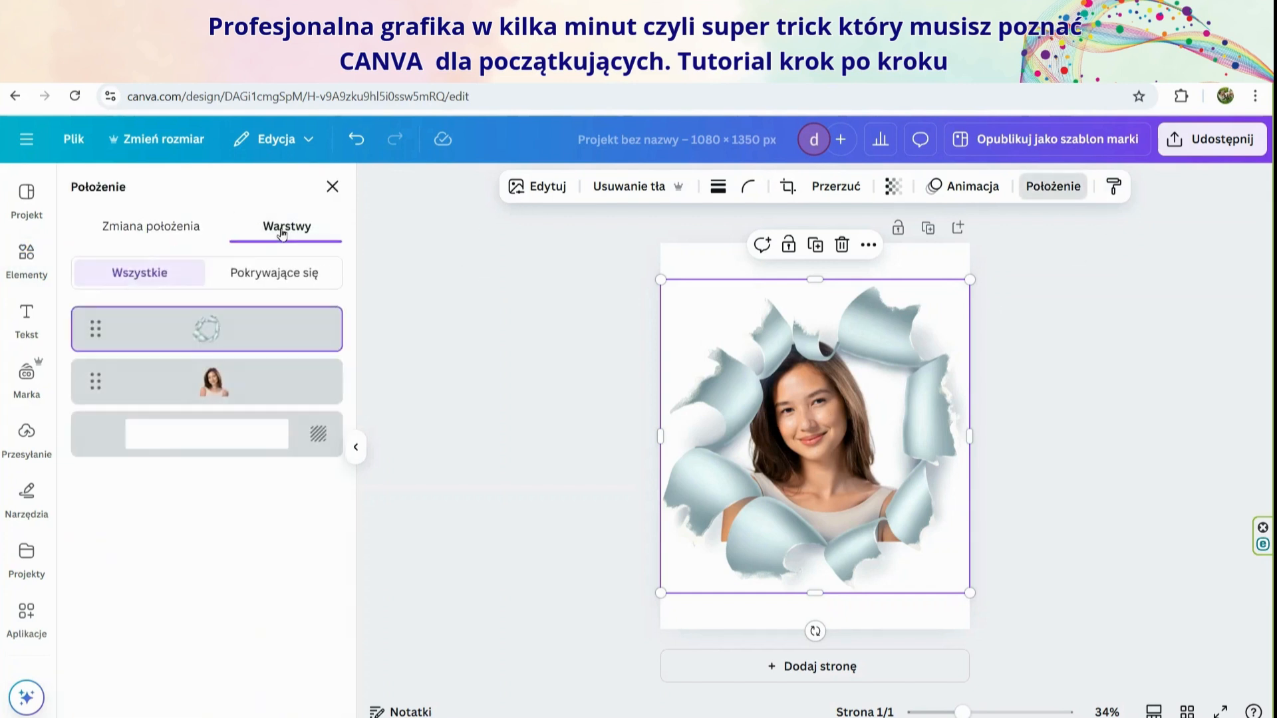
left_click(212, 383)
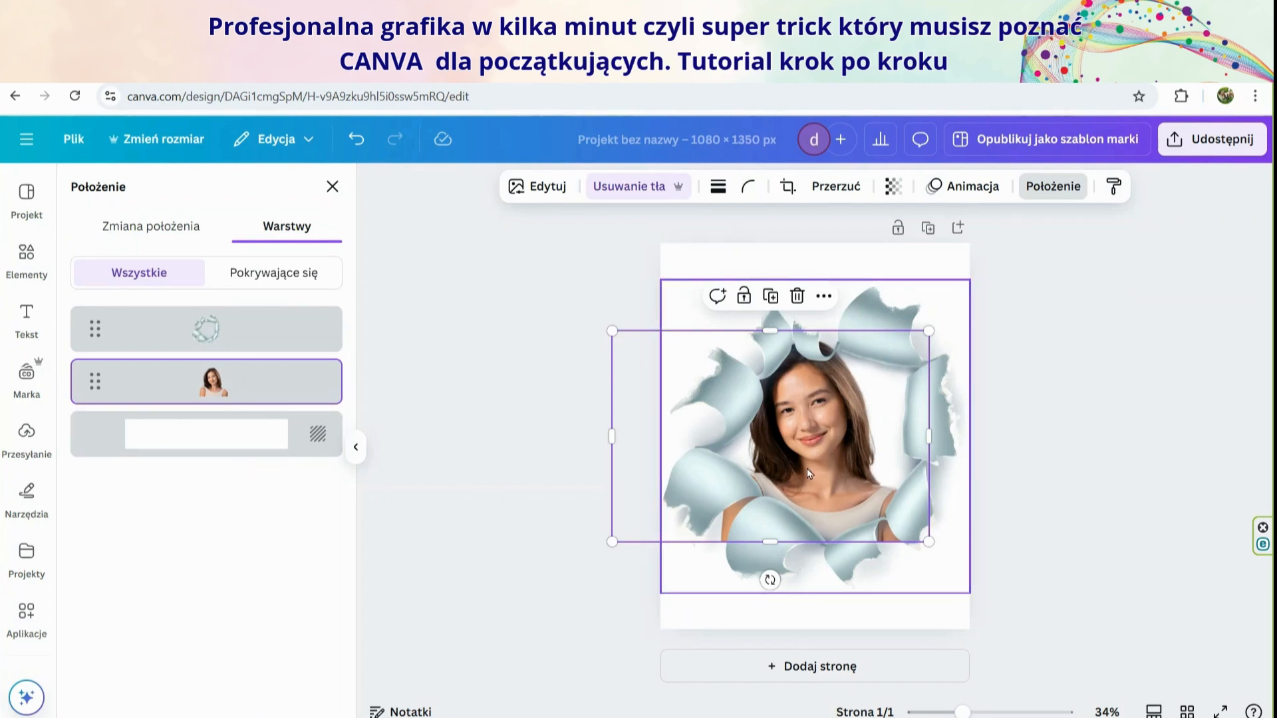
left_click_drag(807, 469, 815, 480)
left_click(1084, 530)
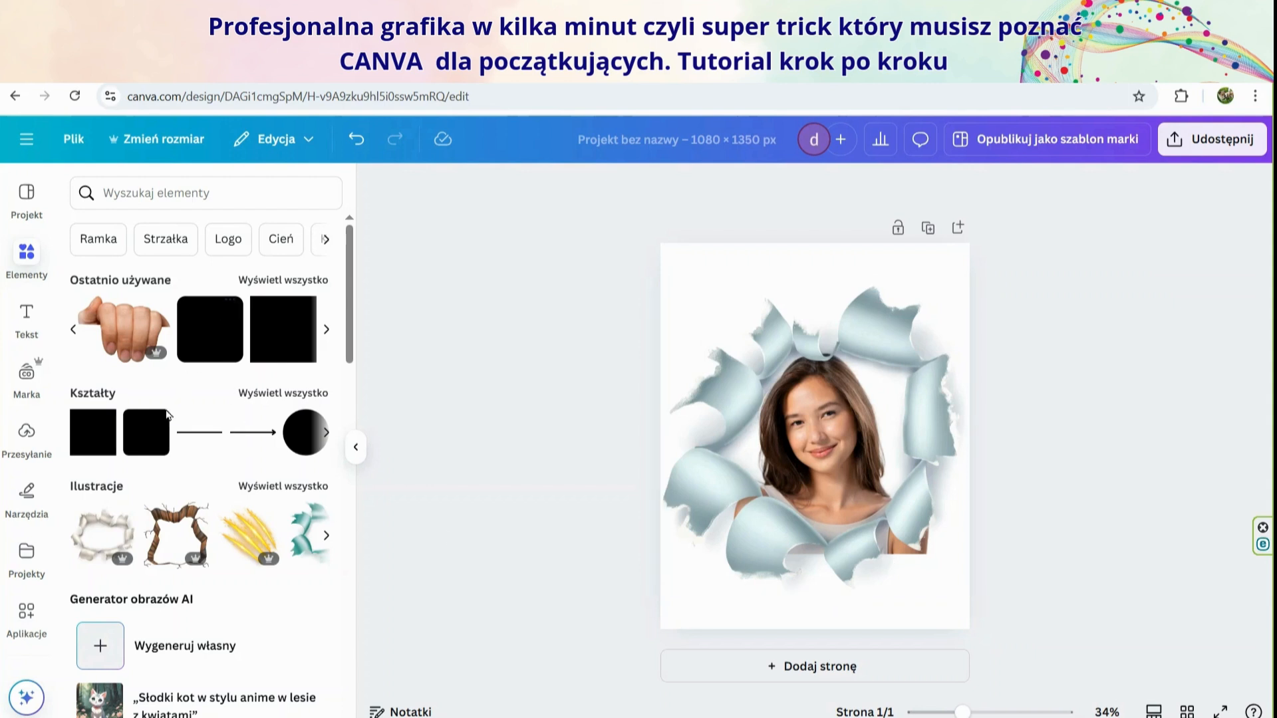
Add a rounded square, fill it white and place it over the portrait's lower-left corner
left_click(150, 443)
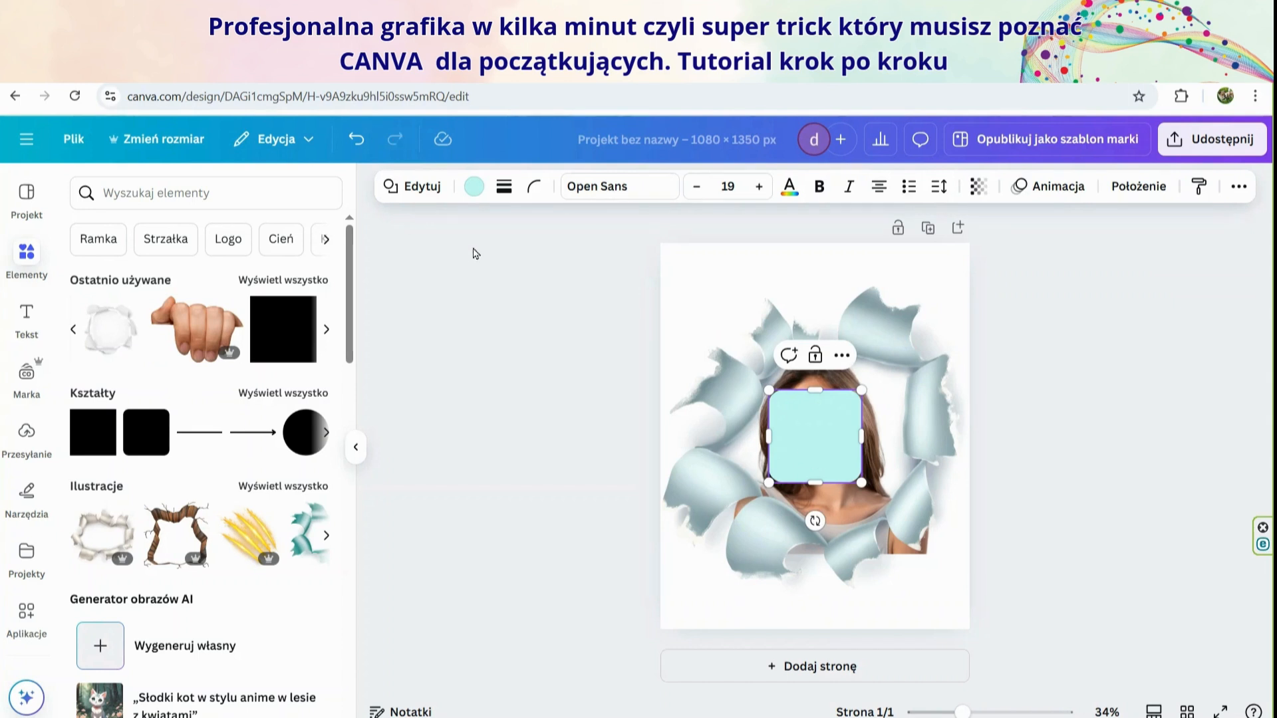
left_click(474, 186)
left_click(137, 471)
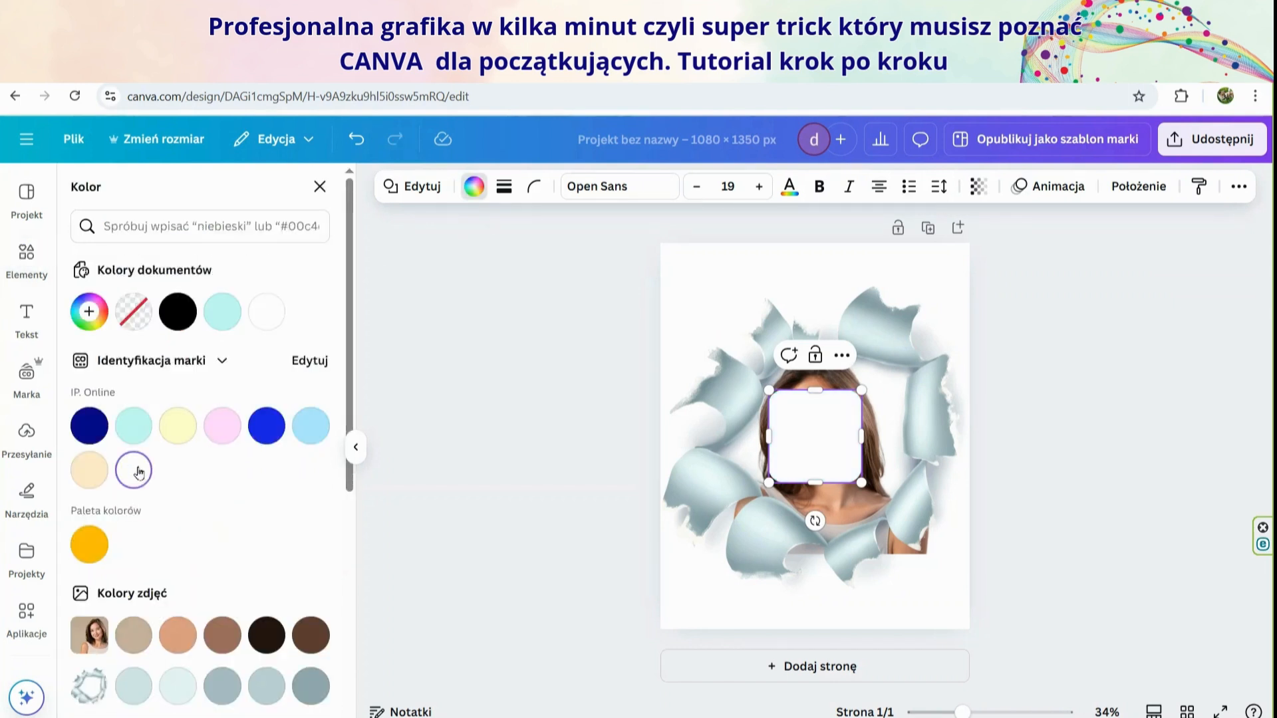
left_click_drag(832, 430, 736, 535)
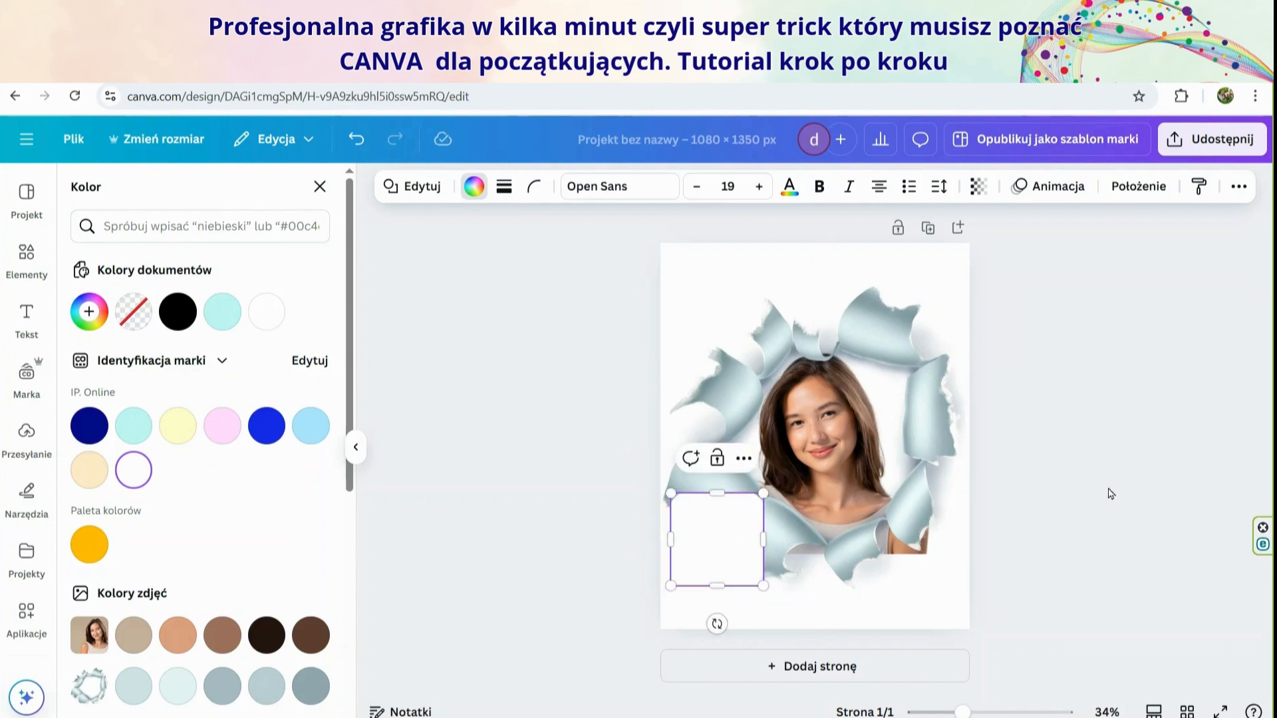
key("Escape")
key("Escape")
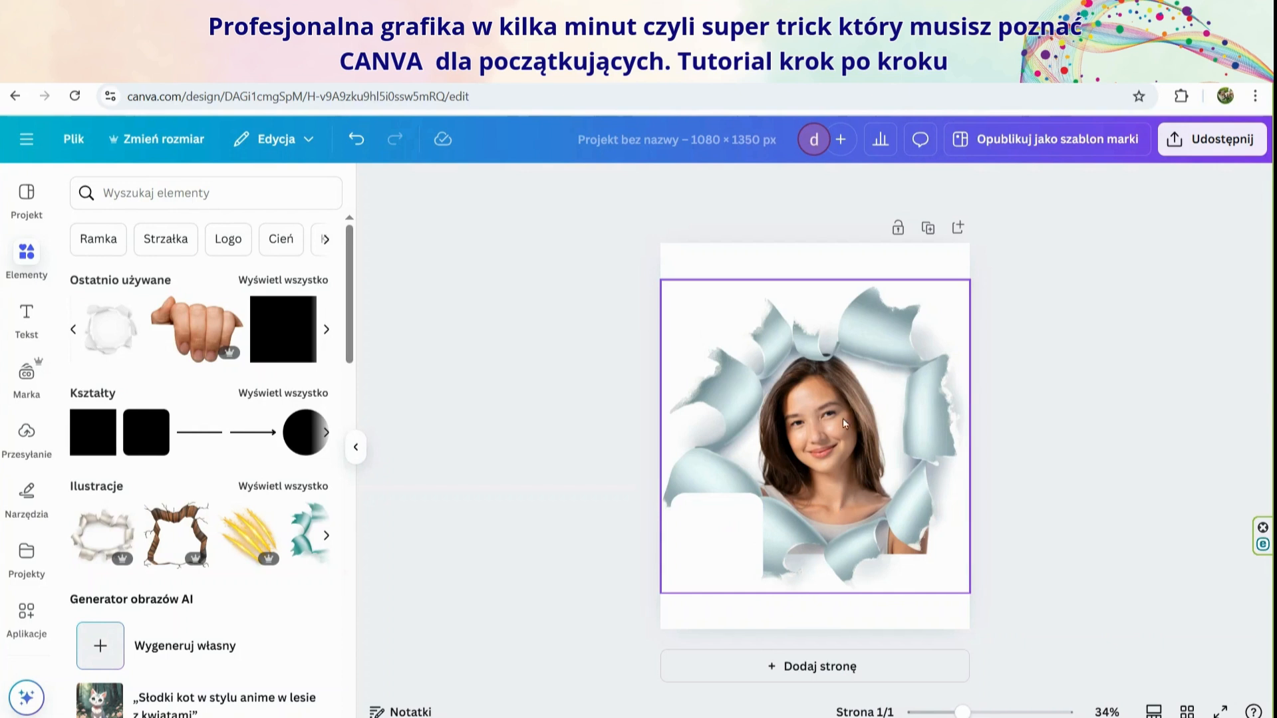
Duplicate the white rounded square and place the copy over the portrait's bottom edge, centred on the page
right_click(723, 557)
left_click(731, 366)
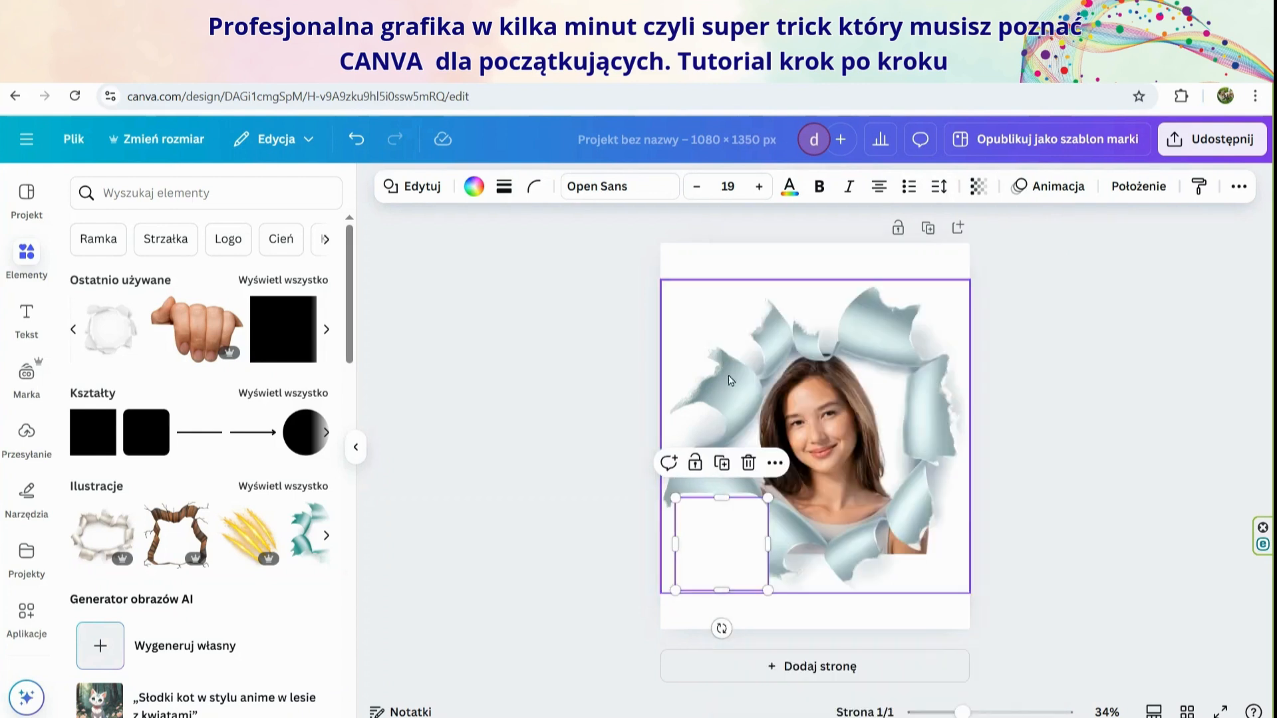
left_click_drag(732, 532, 831, 583)
left_click(1035, 557)
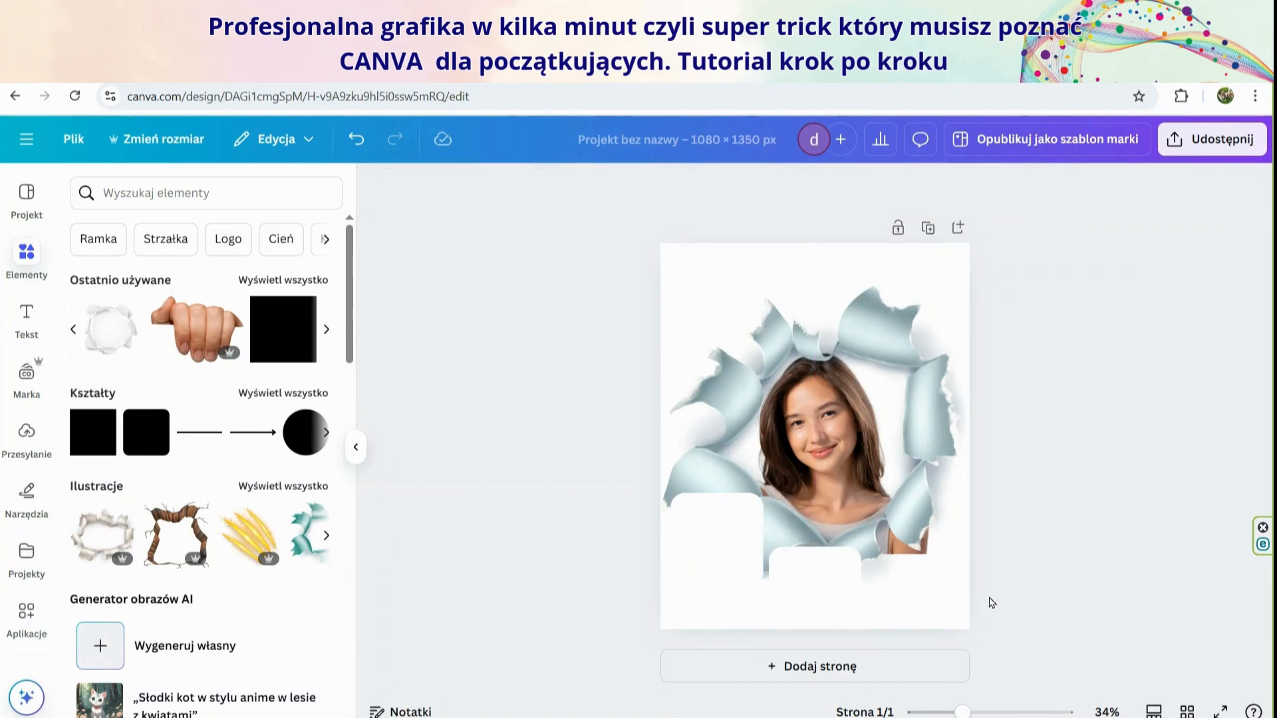
Tilt the bottom-centre white square clockwise so its upper edge follows the torn-paper opening below the portrait
left_click_drag(964, 713, 985, 711)
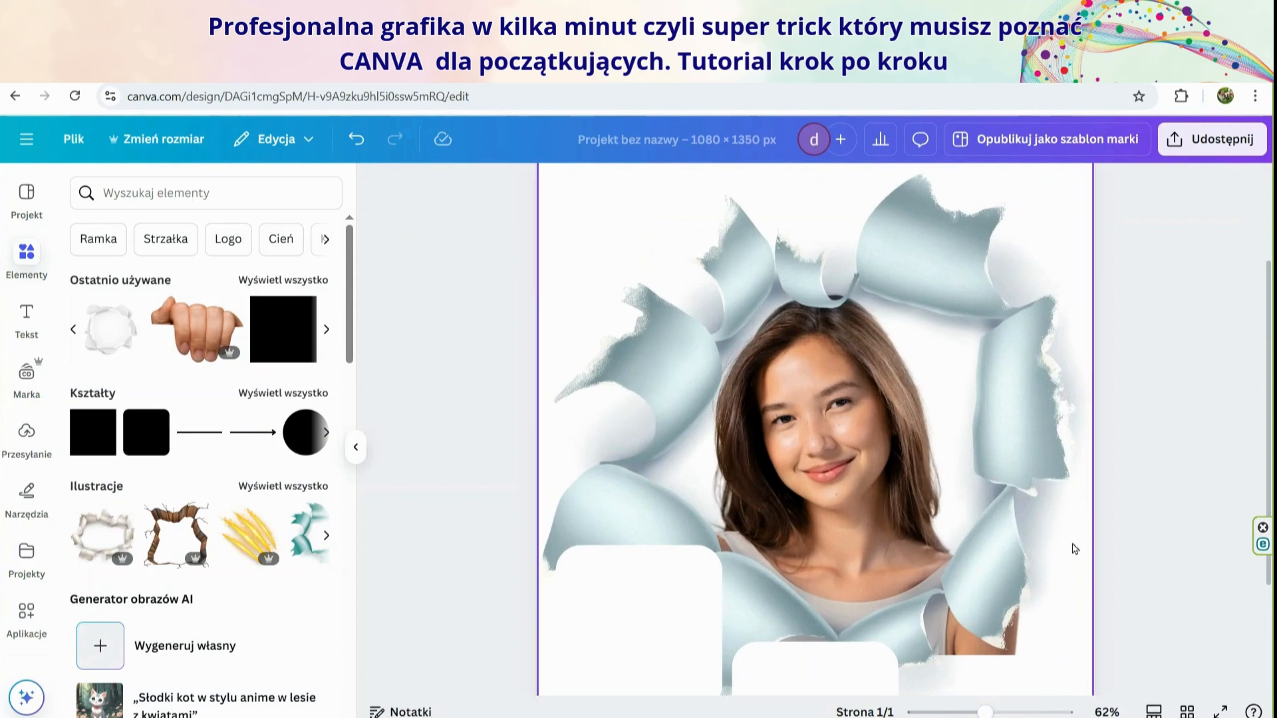
scroll(1150, 529, "down", 1)
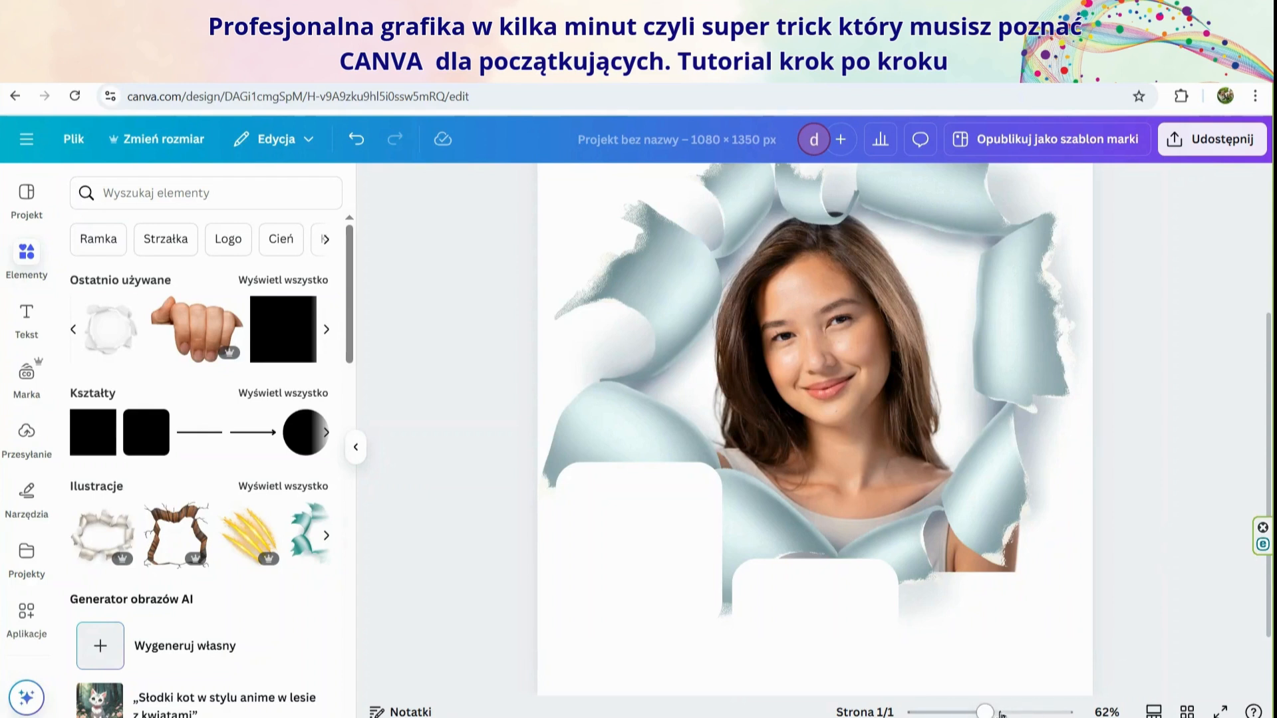
left_click_drag(985, 713, 966, 712)
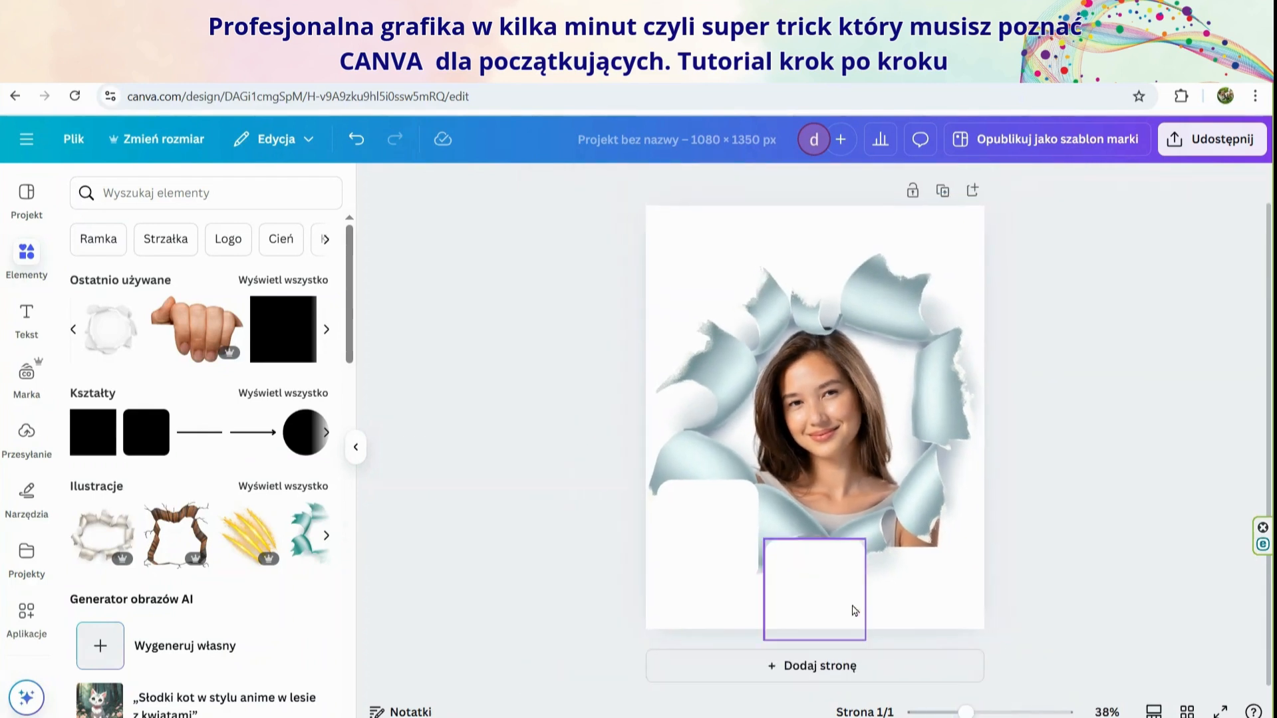
left_click(820, 581)
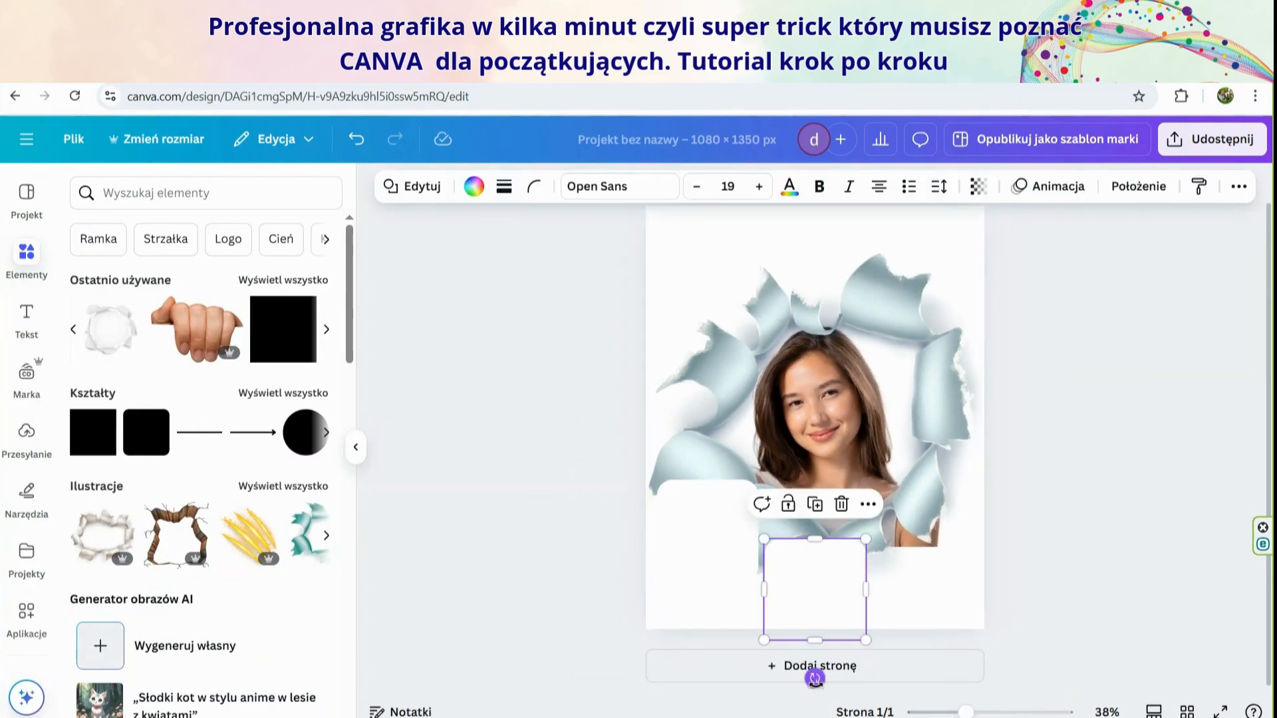
left_click_drag(815, 679, 775, 690)
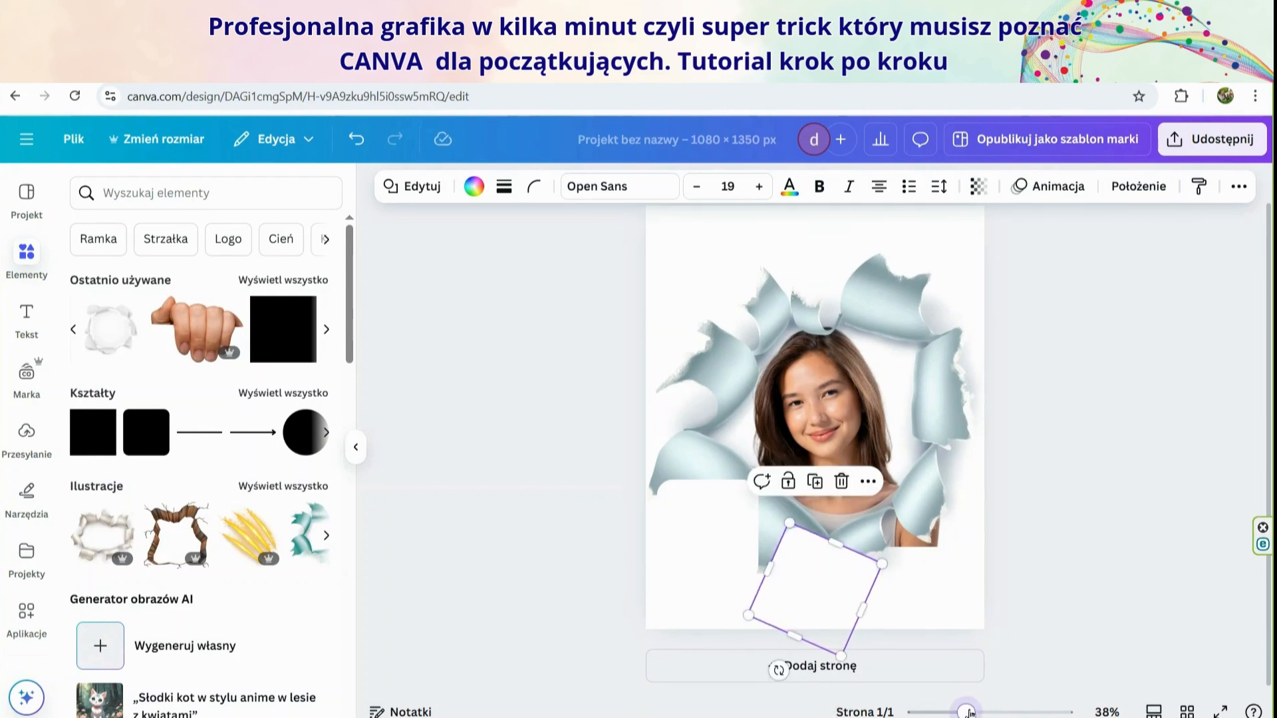
left_click_drag(965, 712, 981, 712)
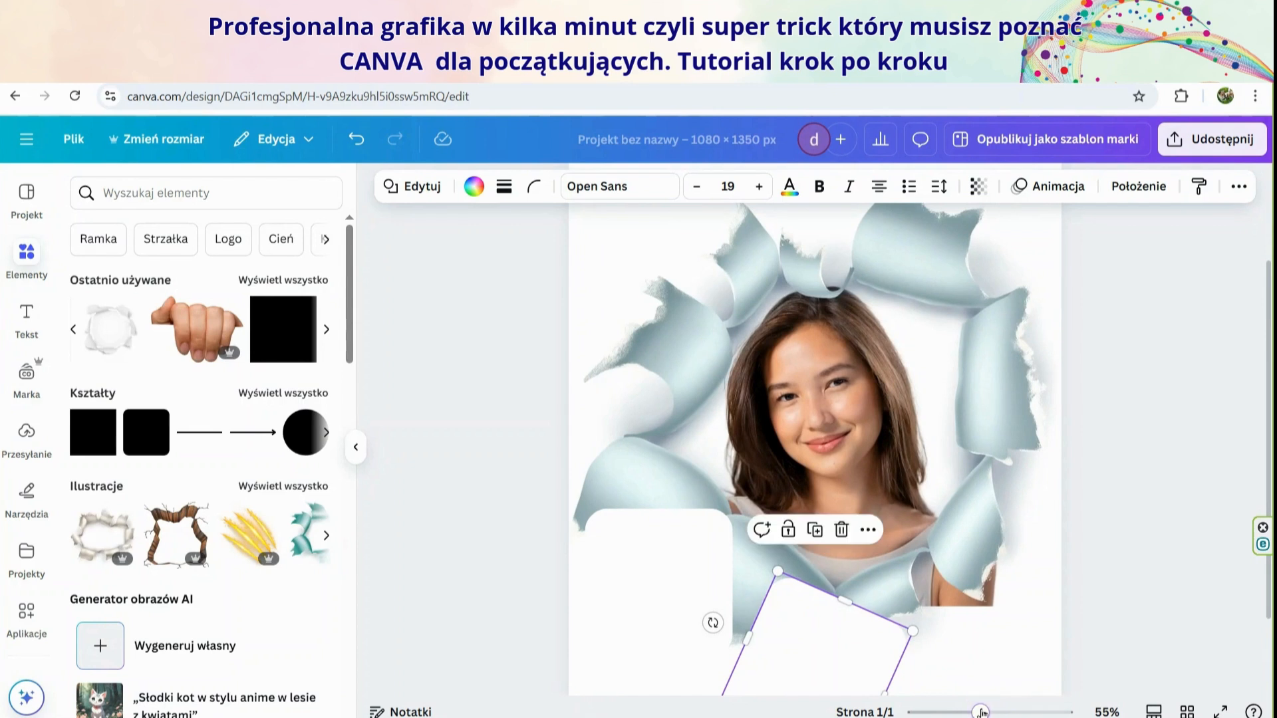
left_click(1137, 572)
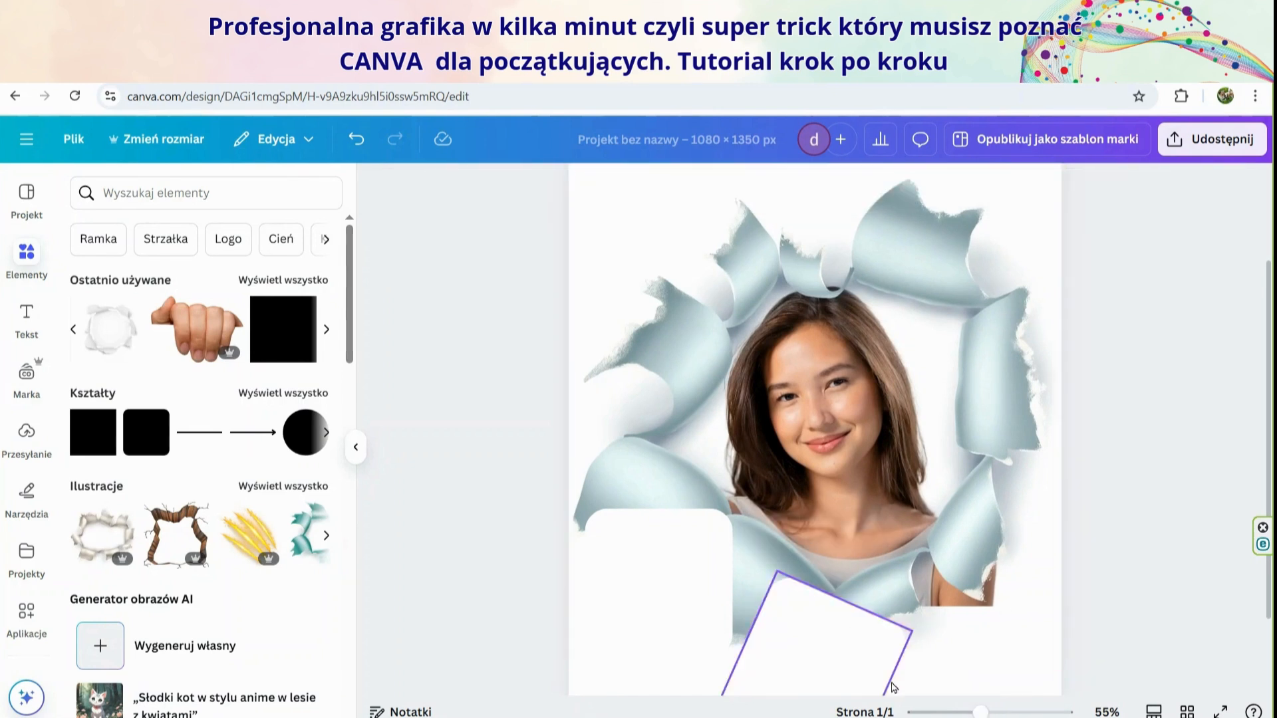
left_click_drag(982, 712, 960, 712)
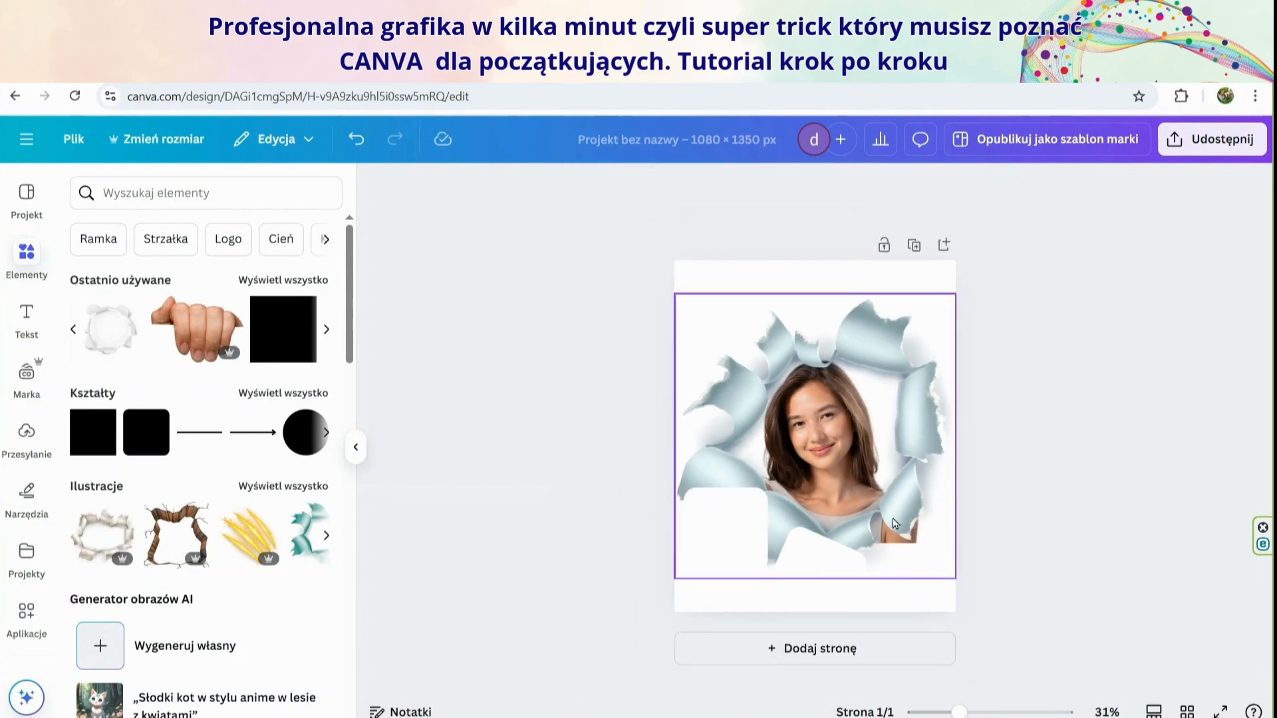
Duplicate the tilted white square and place the copy over the portrait's lower-right corner
right_click(818, 562)
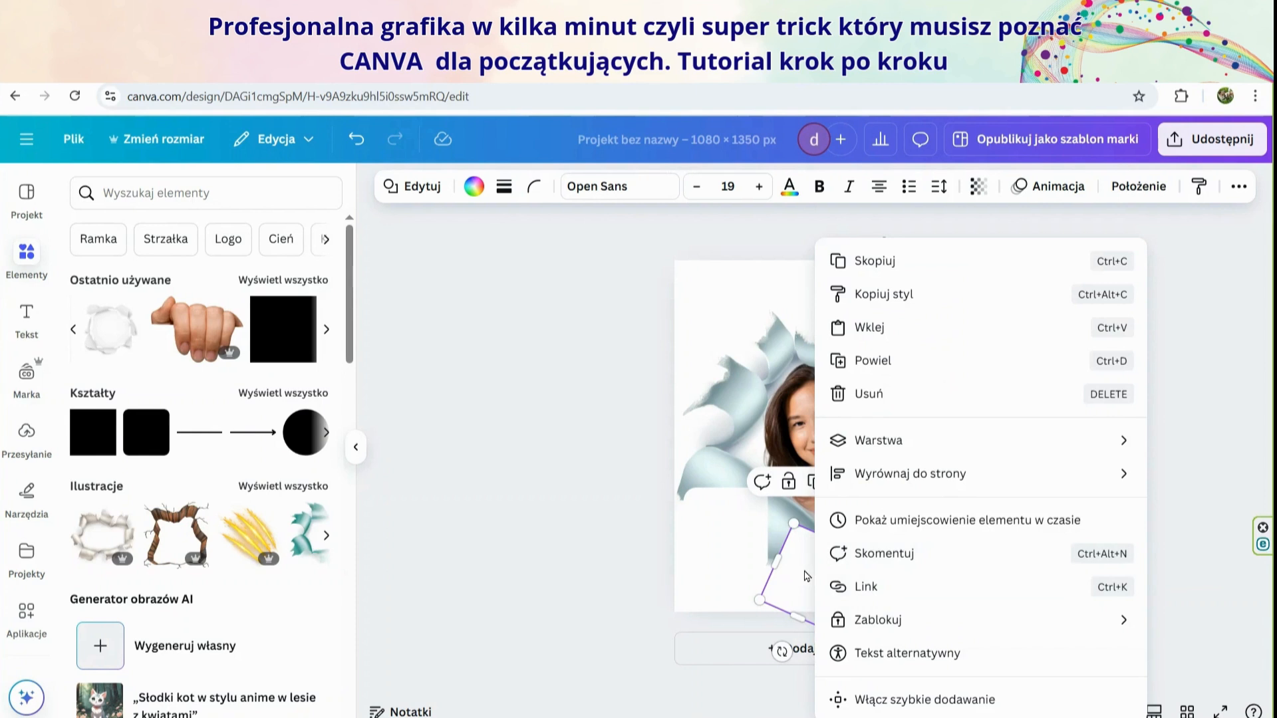
left_click(804, 581)
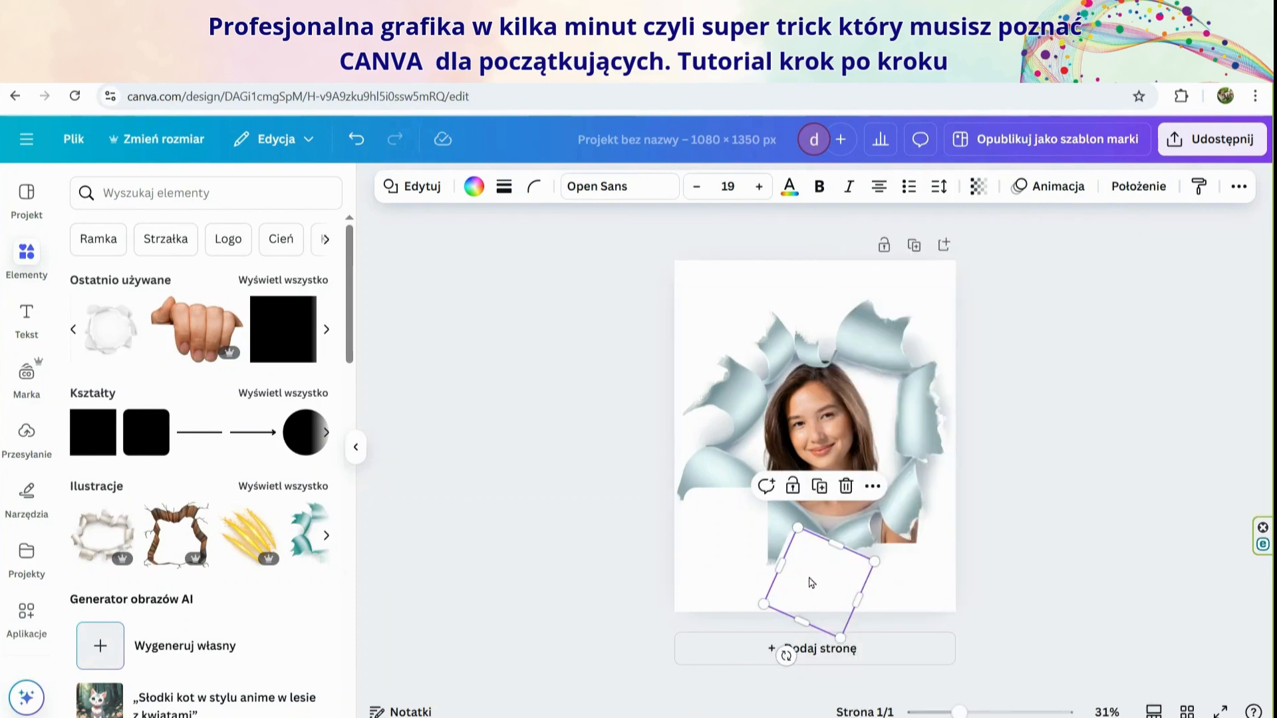
left_click_drag(811, 583, 931, 542)
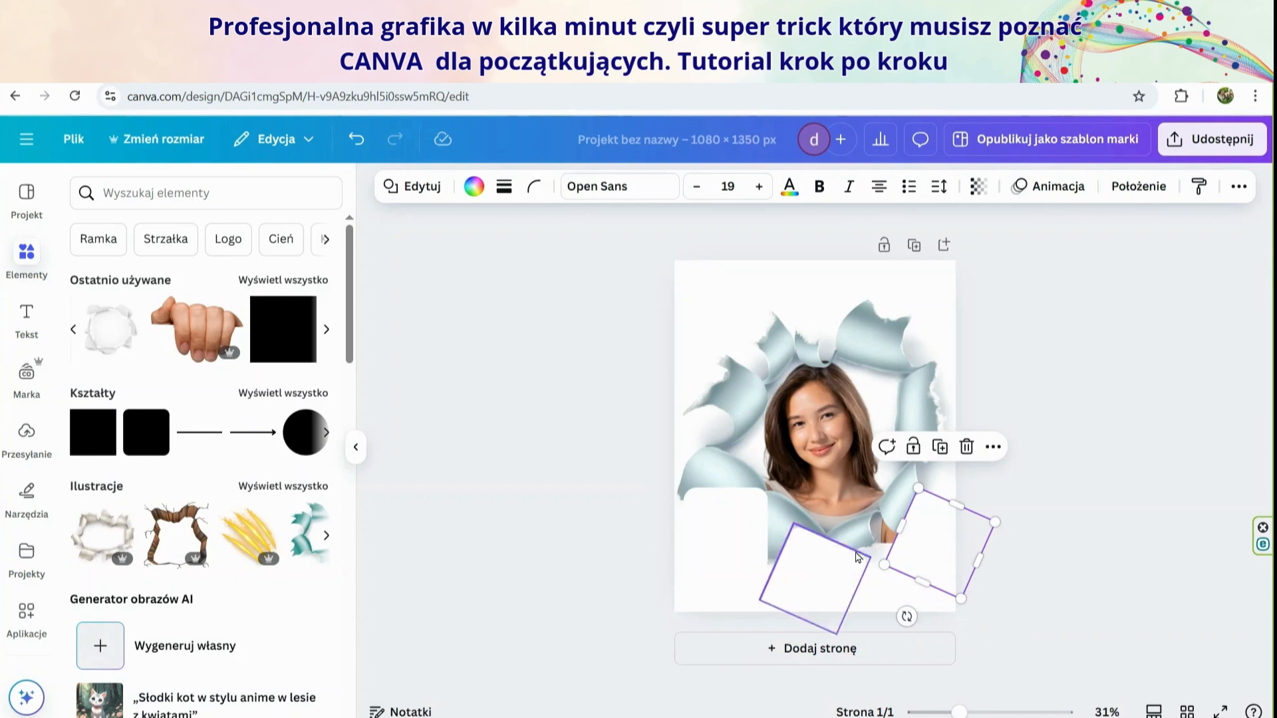
Shift the lower-right white square slightly inward and tilt it counterclockwise to cover the portrait's protruding corner
mouse_move(949, 557)
left_mouse_down()
mouse_move(915, 545)
mouse_move(915, 576)
mouse_move(935, 571)
mouse_move(933, 549)
left_mouse_up()
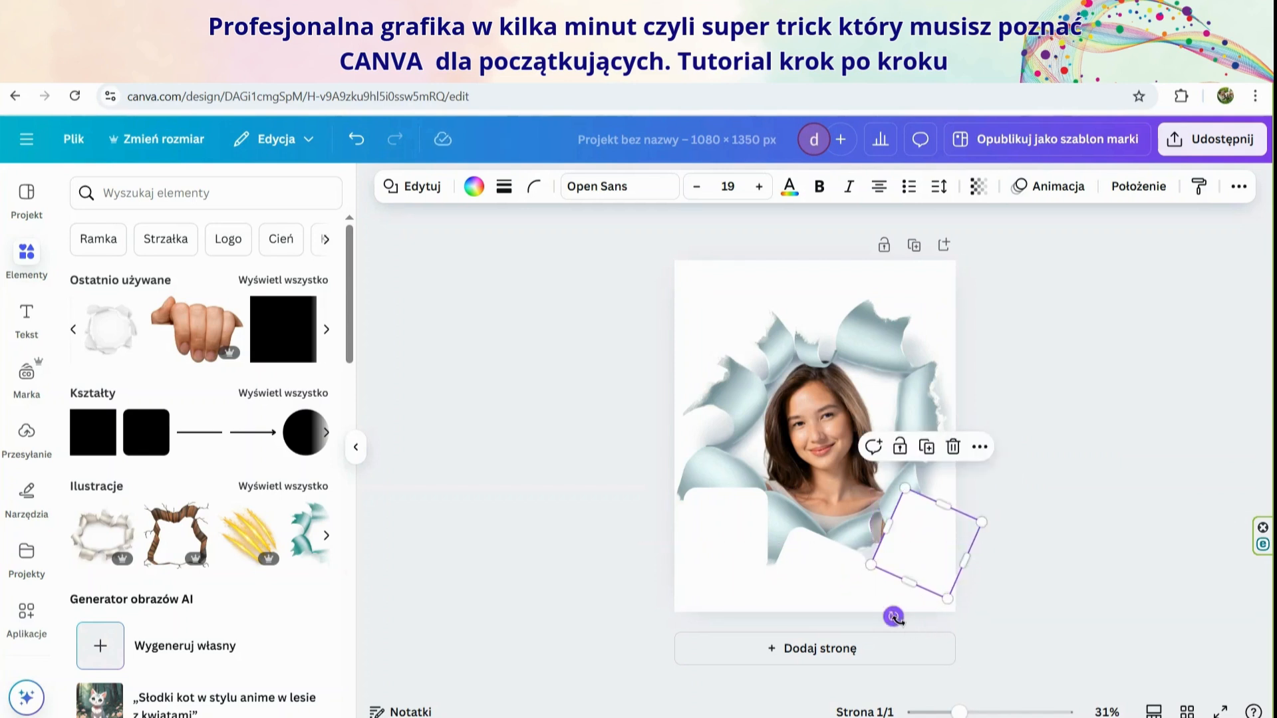
left_click_drag(893, 617, 875, 624)
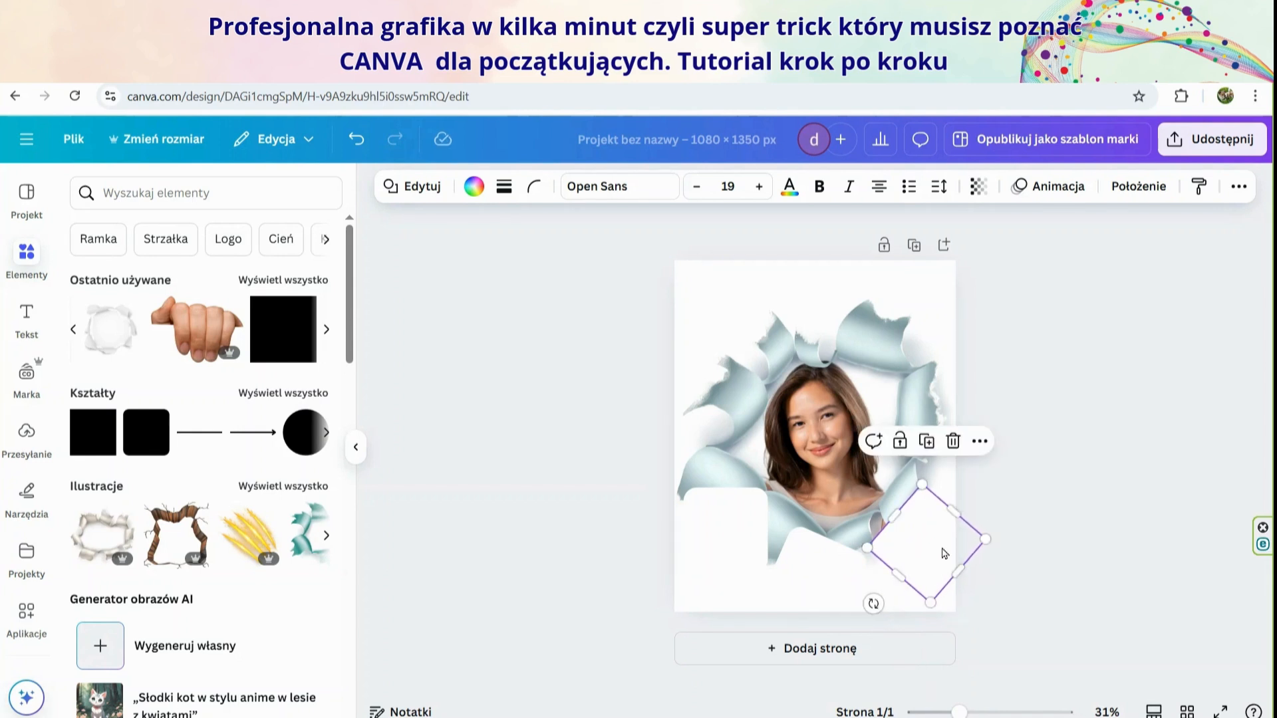
left_click_drag(931, 544, 928, 546)
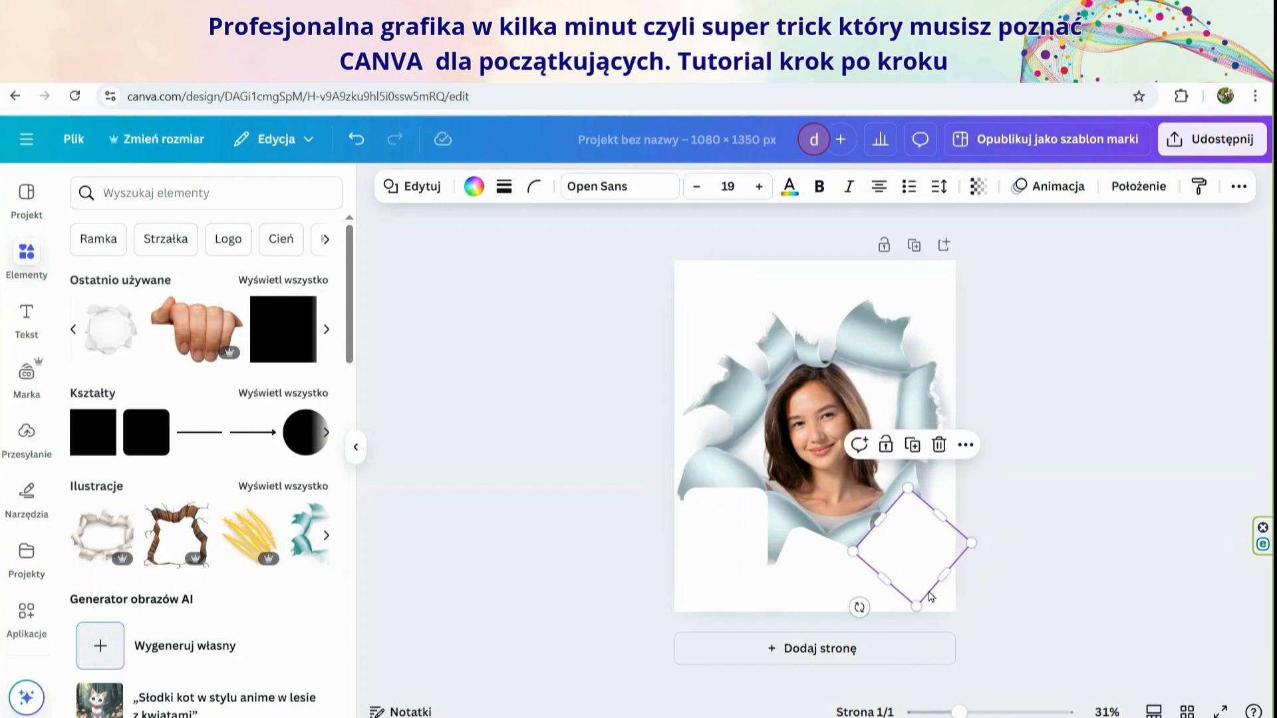
left_click_drag(859, 608, 754, 591)
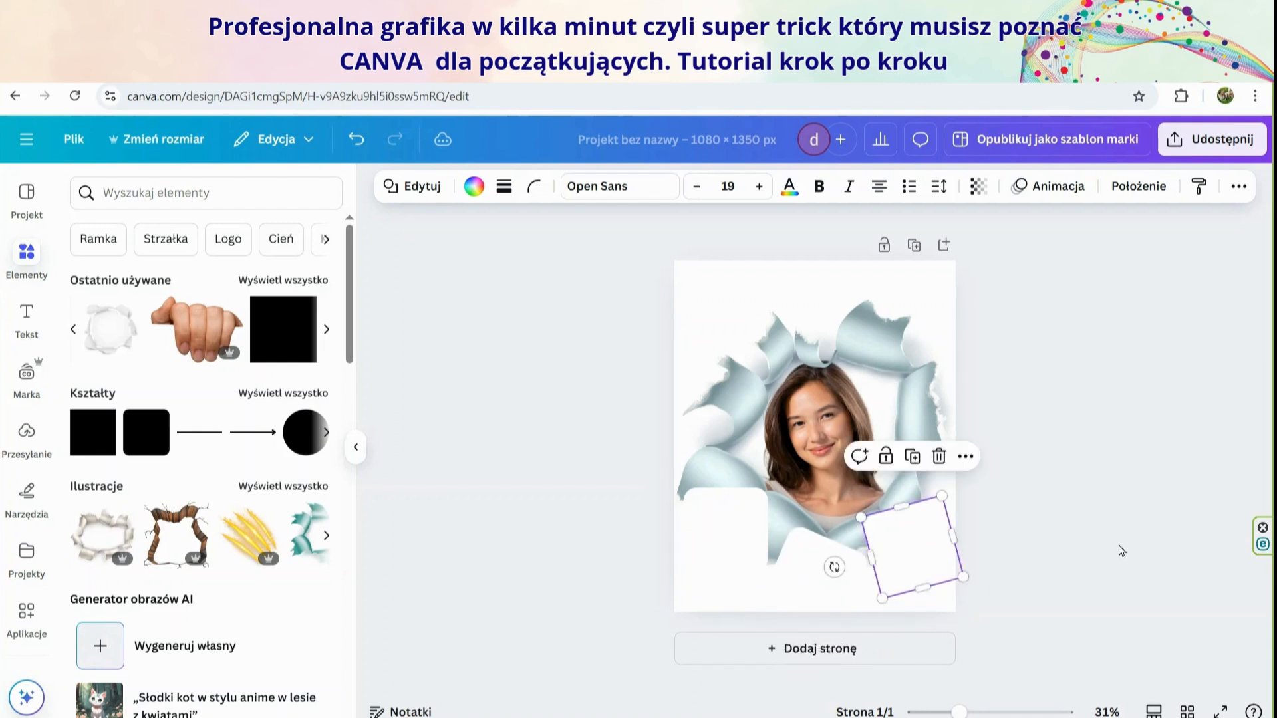
left_click(1104, 492)
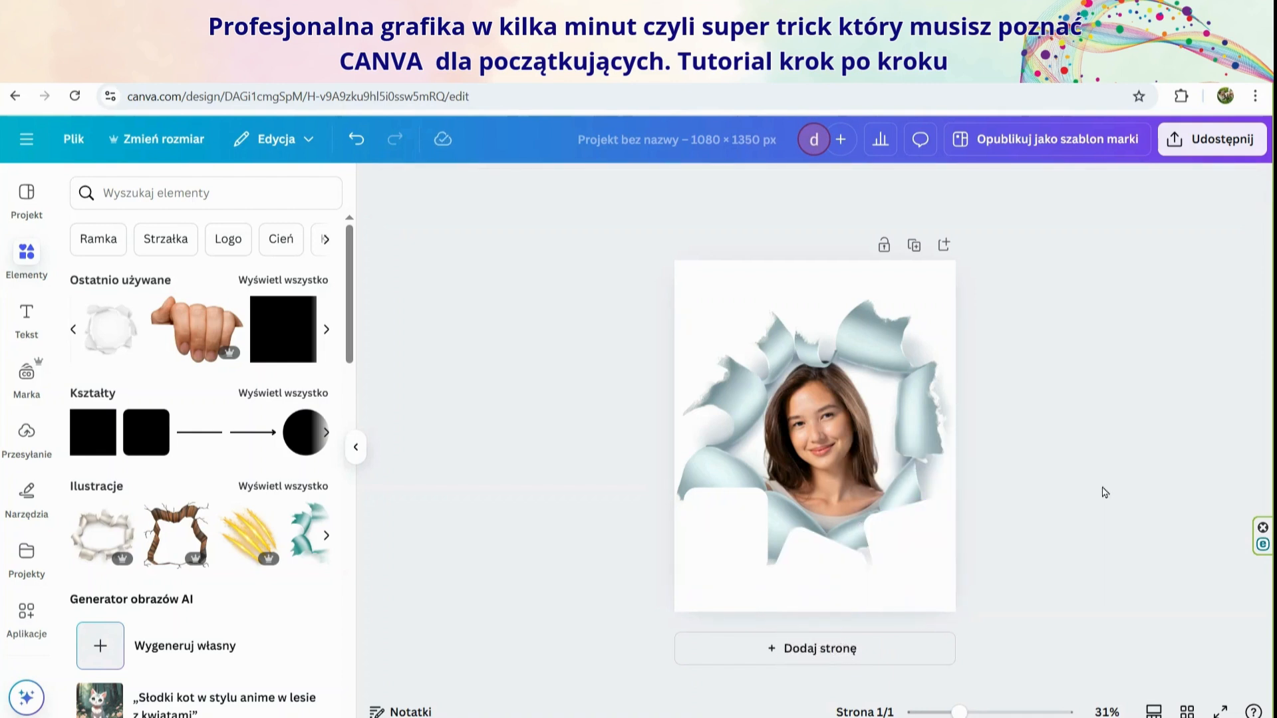
left_click(905, 563)
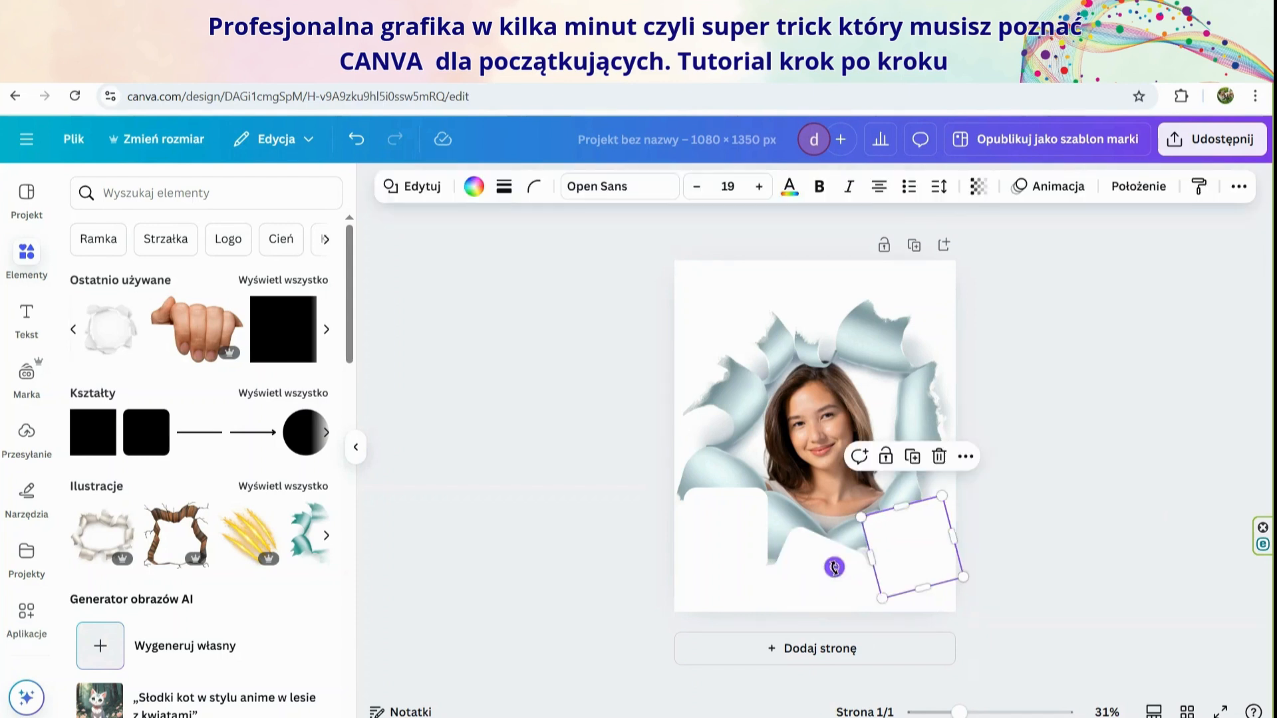
left_click_drag(834, 567, 830, 567)
left_click(1038, 539)
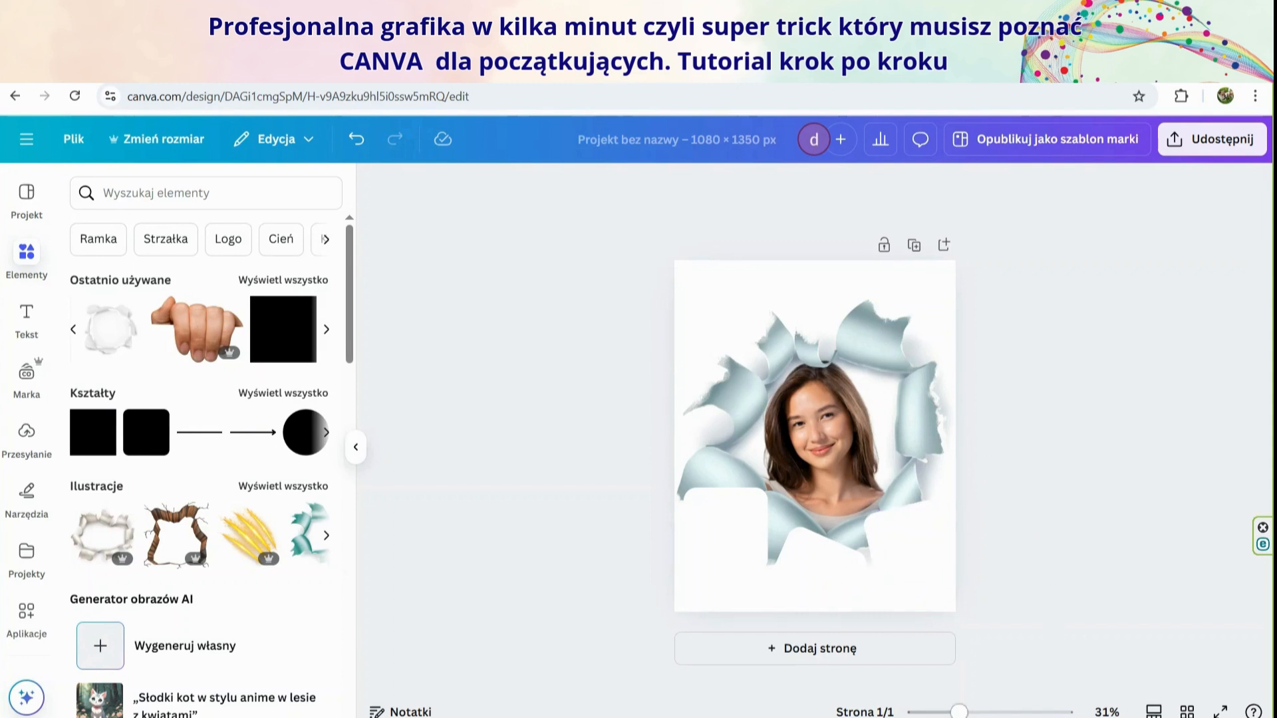
Move the torn-paper illustration to the top of the layer order, above the three white squares
mouse_move(957, 712)
left_mouse_down()
mouse_move(980, 712)
mouse_move(960, 712)
left_mouse_up()
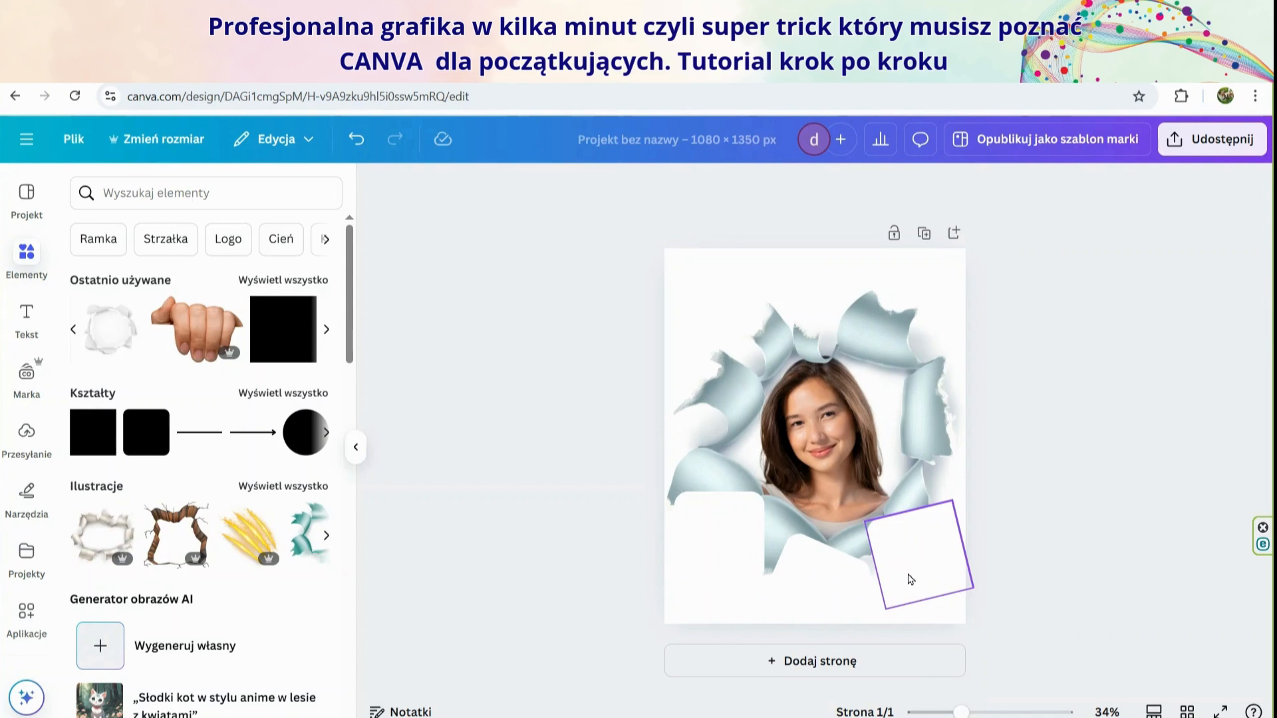
left_click(859, 300)
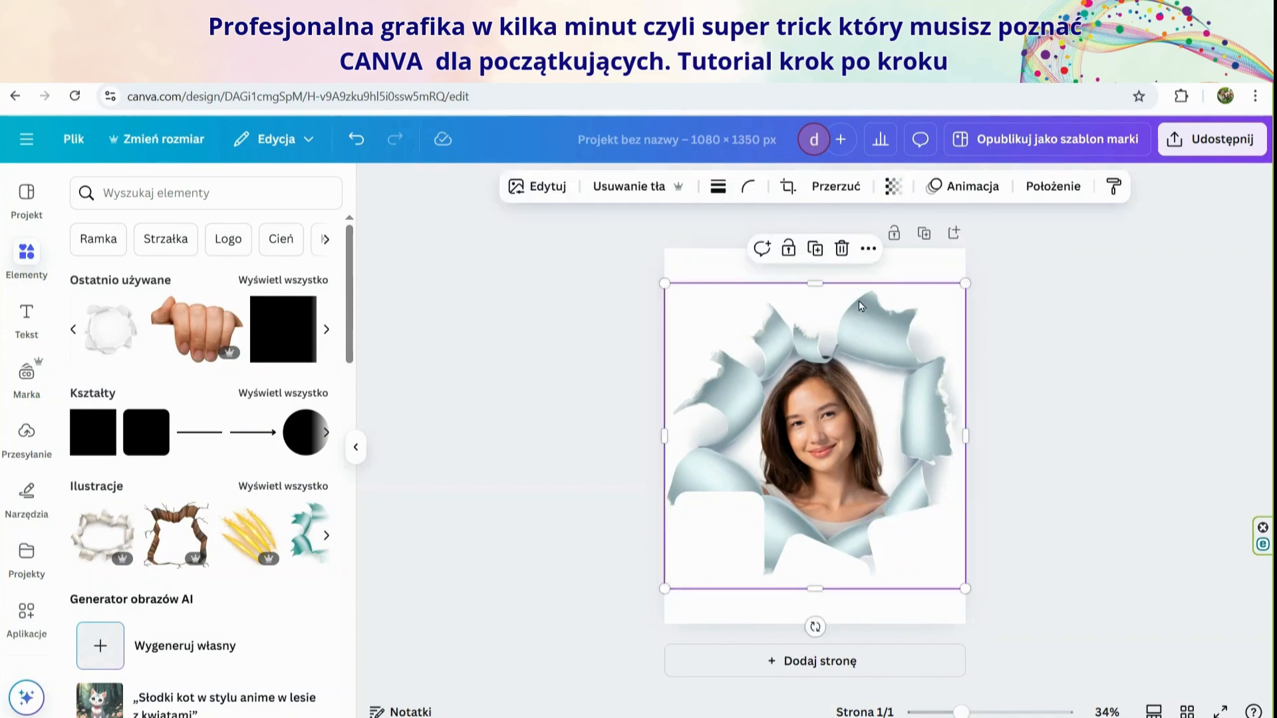
left_click(1046, 188)
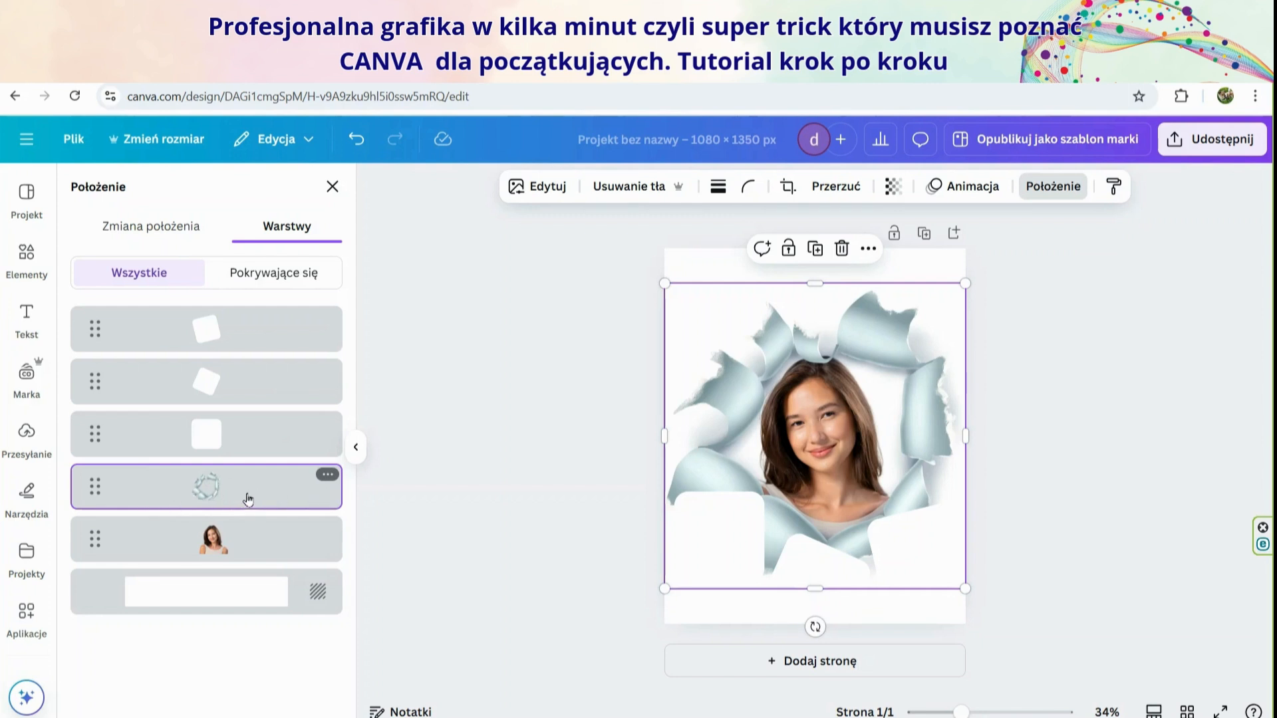
left_click_drag(247, 498, 245, 317)
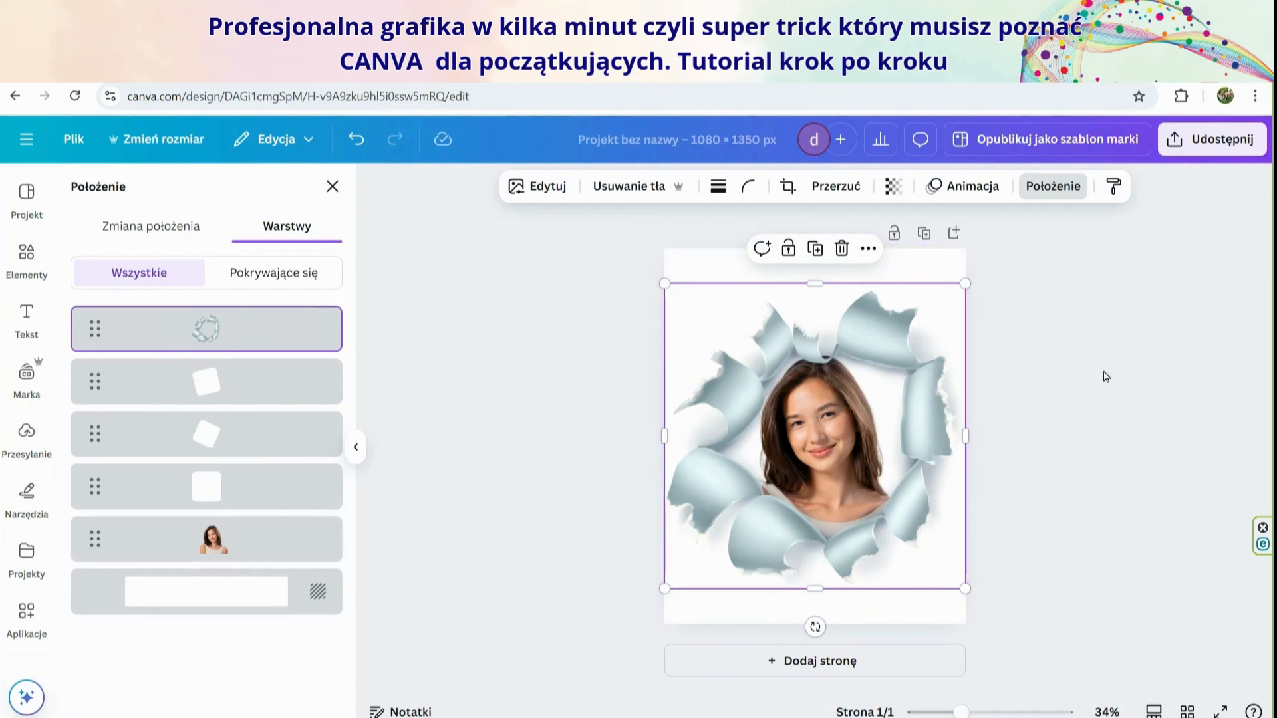
left_click(1082, 392)
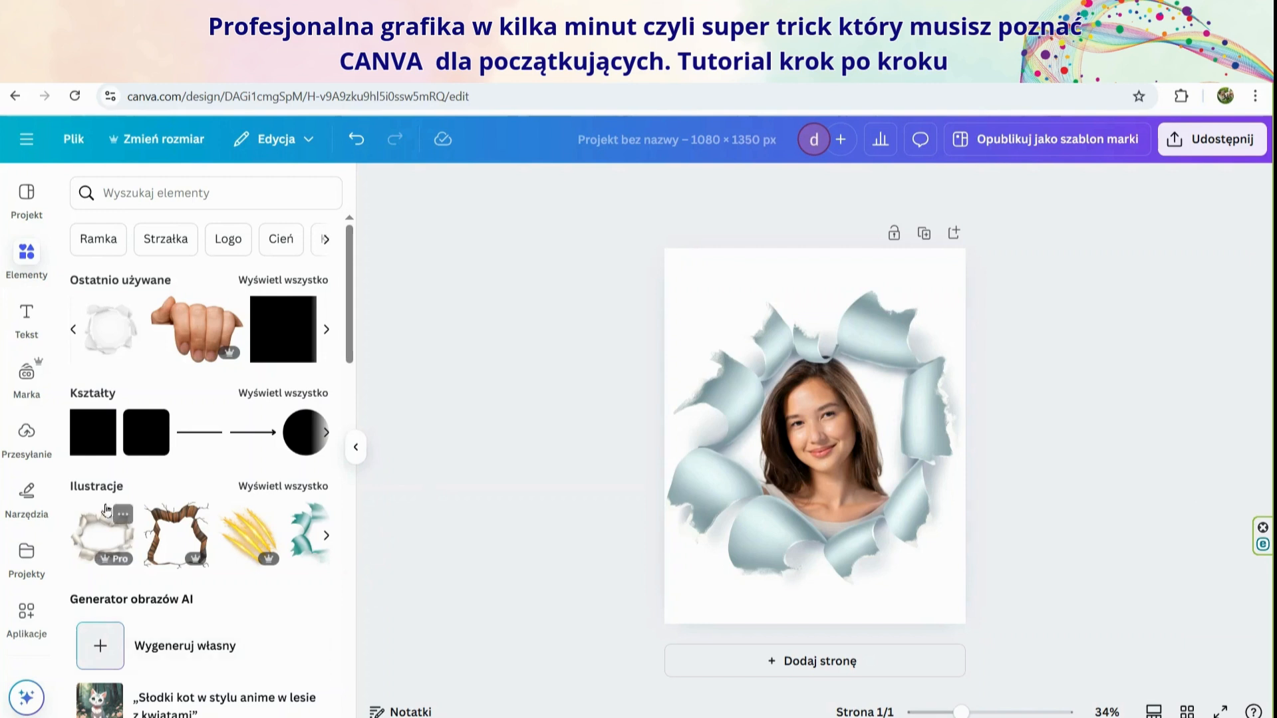
Add another rounded square, fill it with #ffffff and place it tilted over the hole's upper edge
left_click(138, 444)
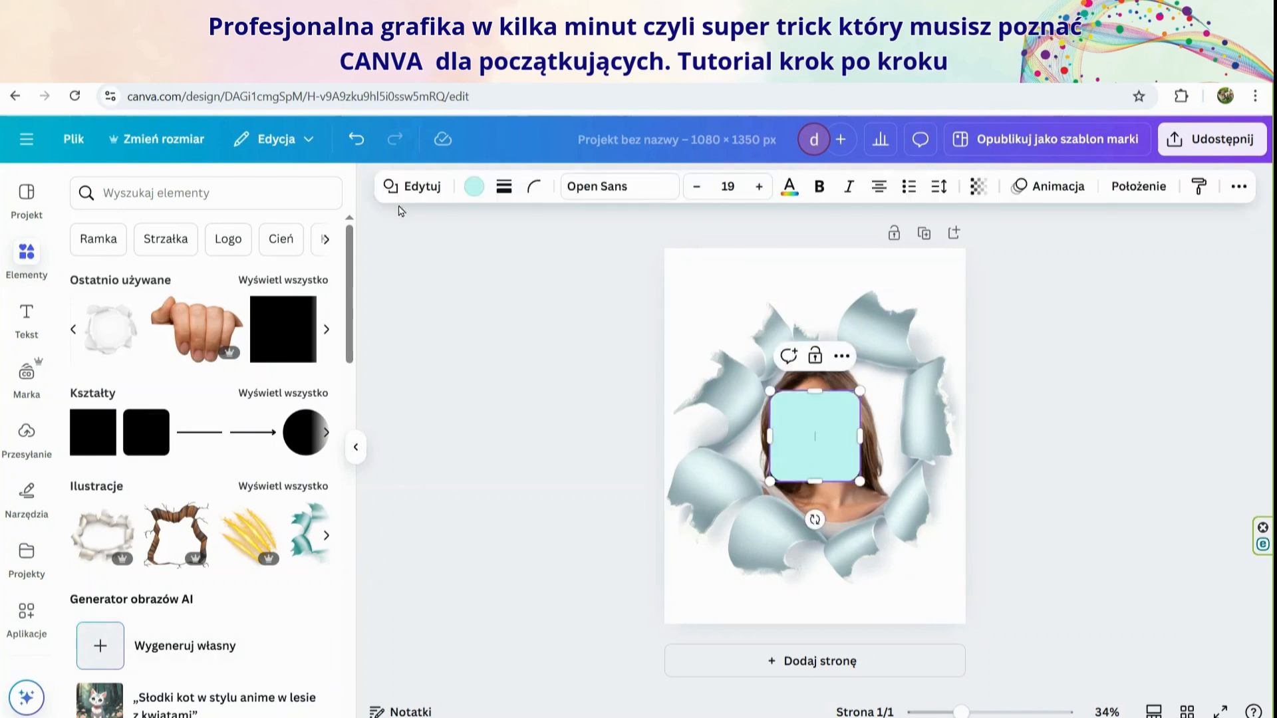
left_click(473, 187)
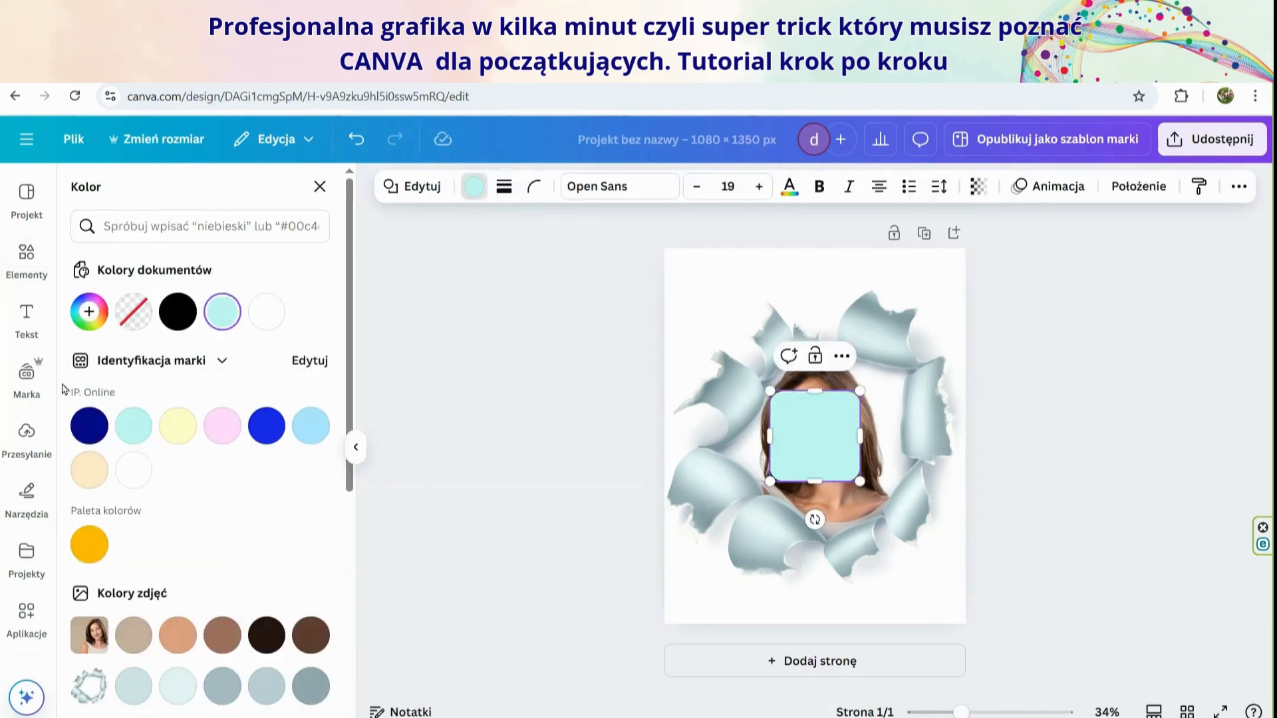
left_click(134, 470)
left_click_drag(841, 418, 935, 262)
left_click(864, 289)
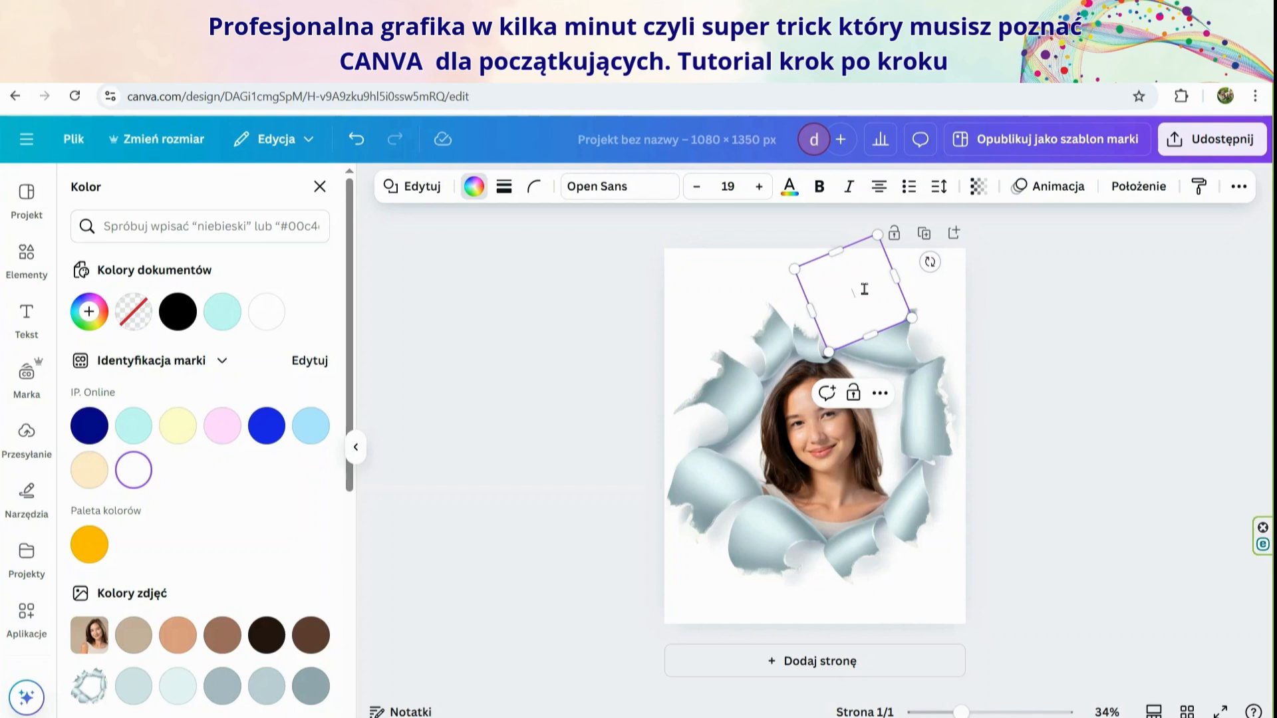
Tilt the upper white square clockwise and shift it over the small paper curls just above the portrait's head
left_click(1047, 319)
left_click(853, 312)
left_click(1129, 332)
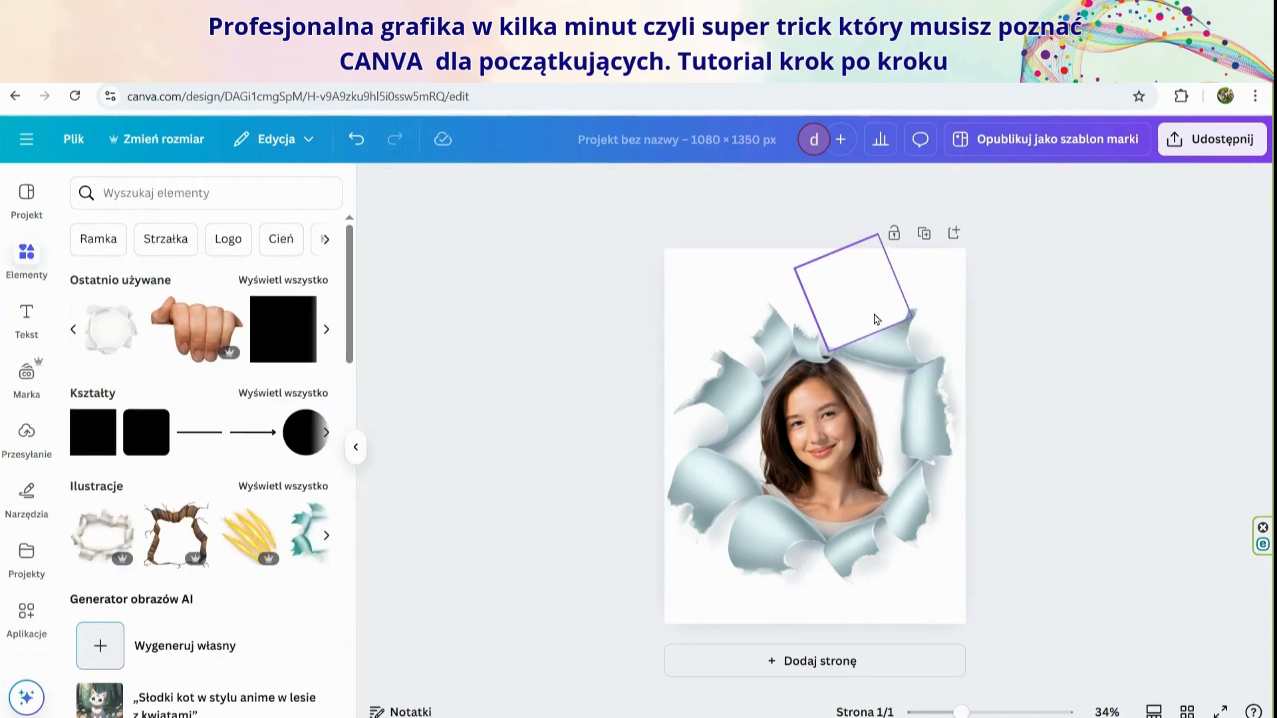
left_click_drag(871, 313, 863, 310)
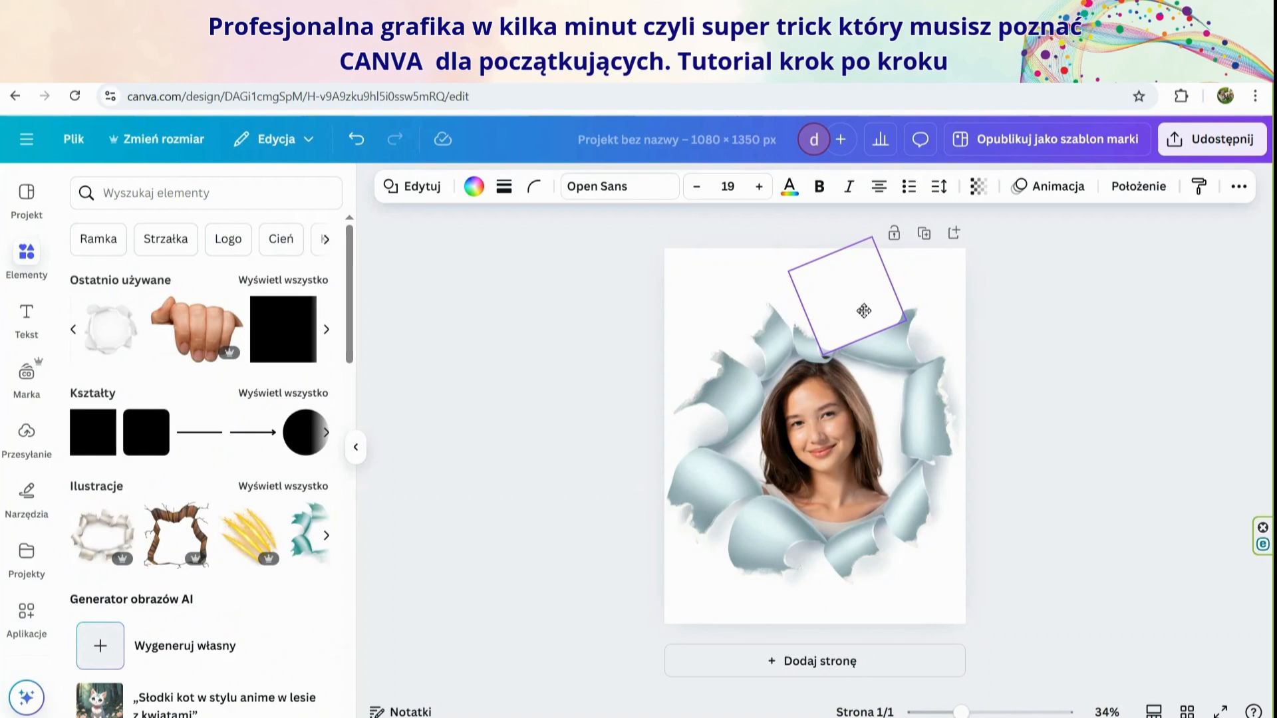
left_click_drag(923, 264, 906, 213)
left_click(995, 376)
mouse_move(847, 322)
left_mouse_down()
mouse_move(812, 317)
mouse_move(887, 346)
mouse_move(844, 326)
mouse_move(887, 339)
mouse_move(835, 306)
left_mouse_up()
left_click(1112, 375)
left_click(1031, 357)
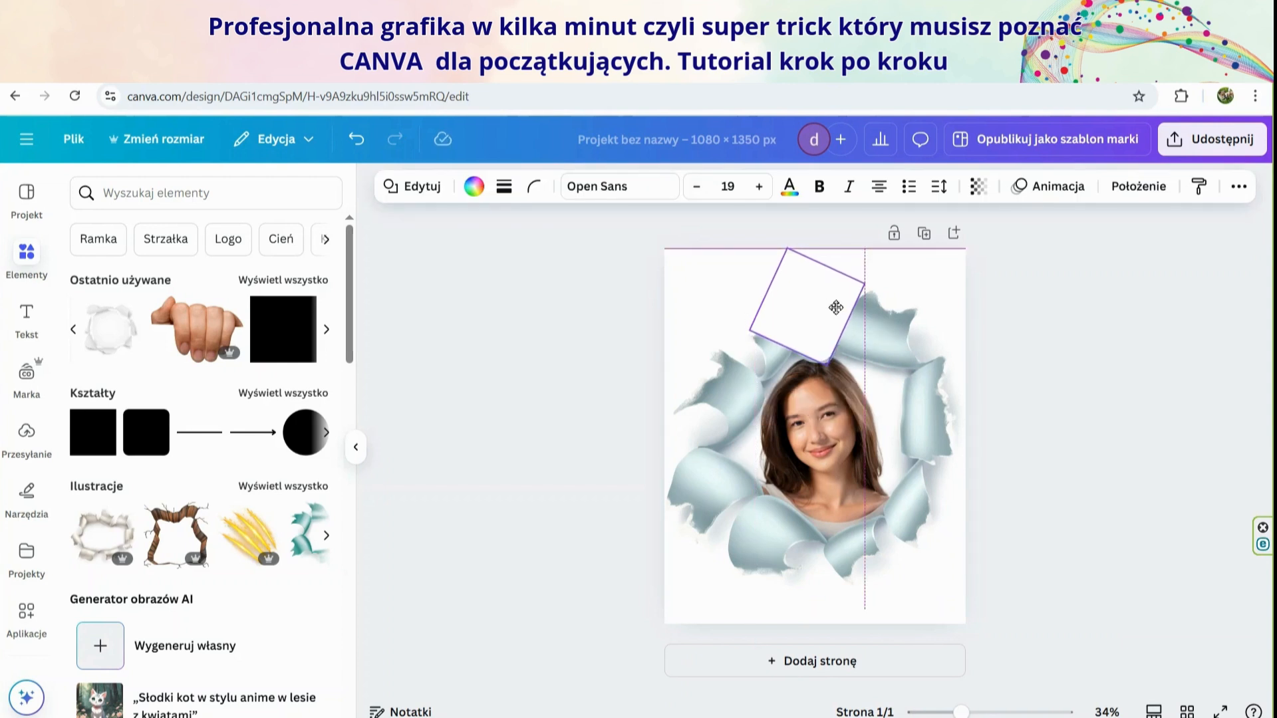
left_click(1085, 391)
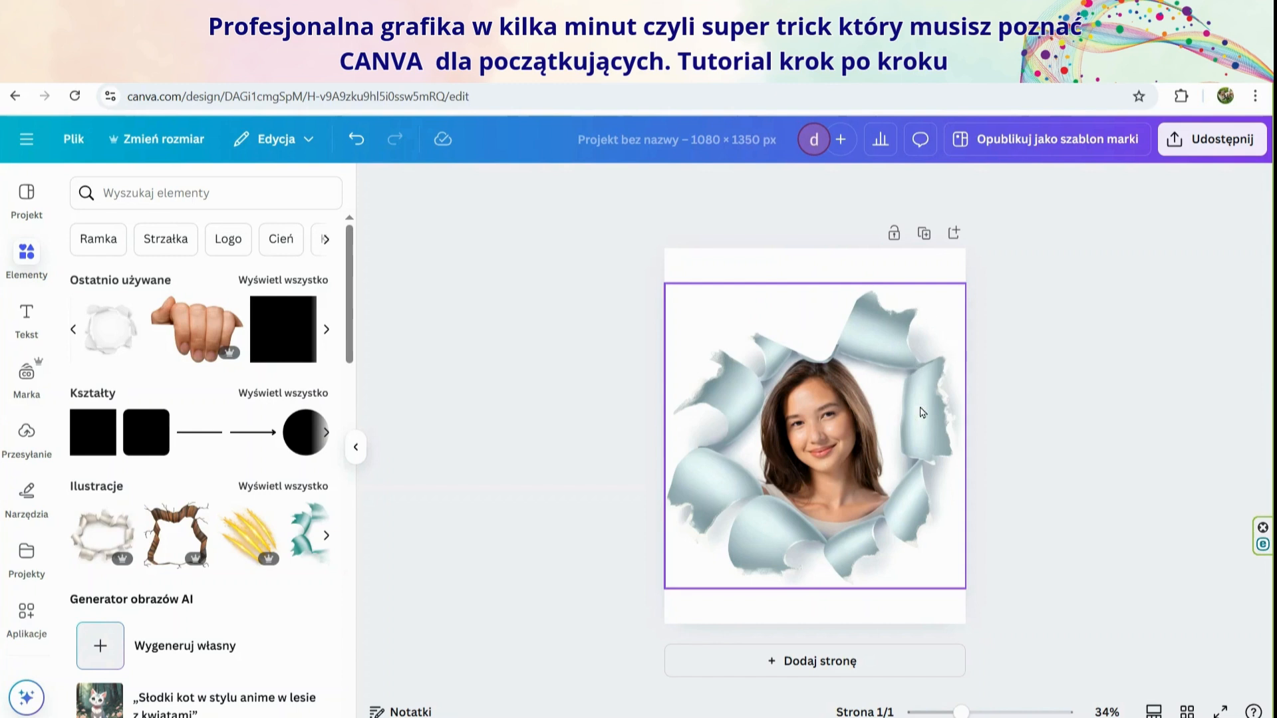
Bring the torn-paper illustration in front of the new upper white square in the layer order
left_click(902, 342)
left_click(1052, 192)
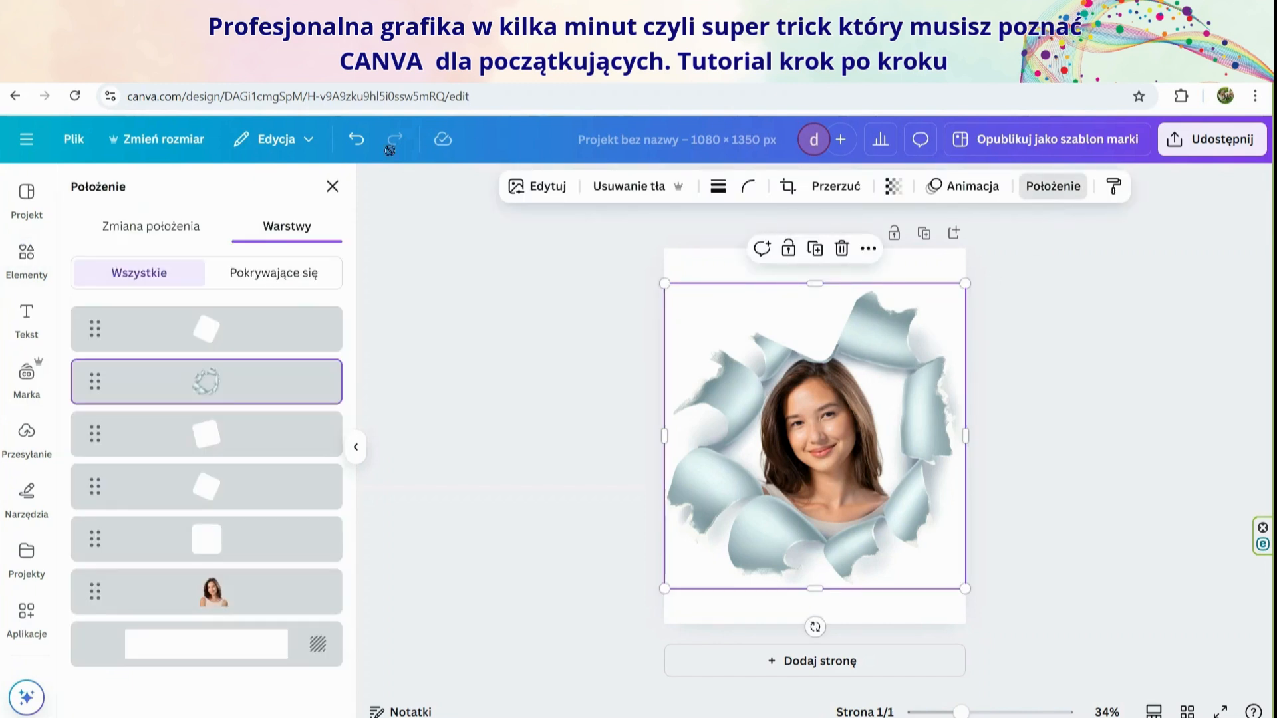
left_click_drag(206, 380, 206, 328)
left_click(1071, 431)
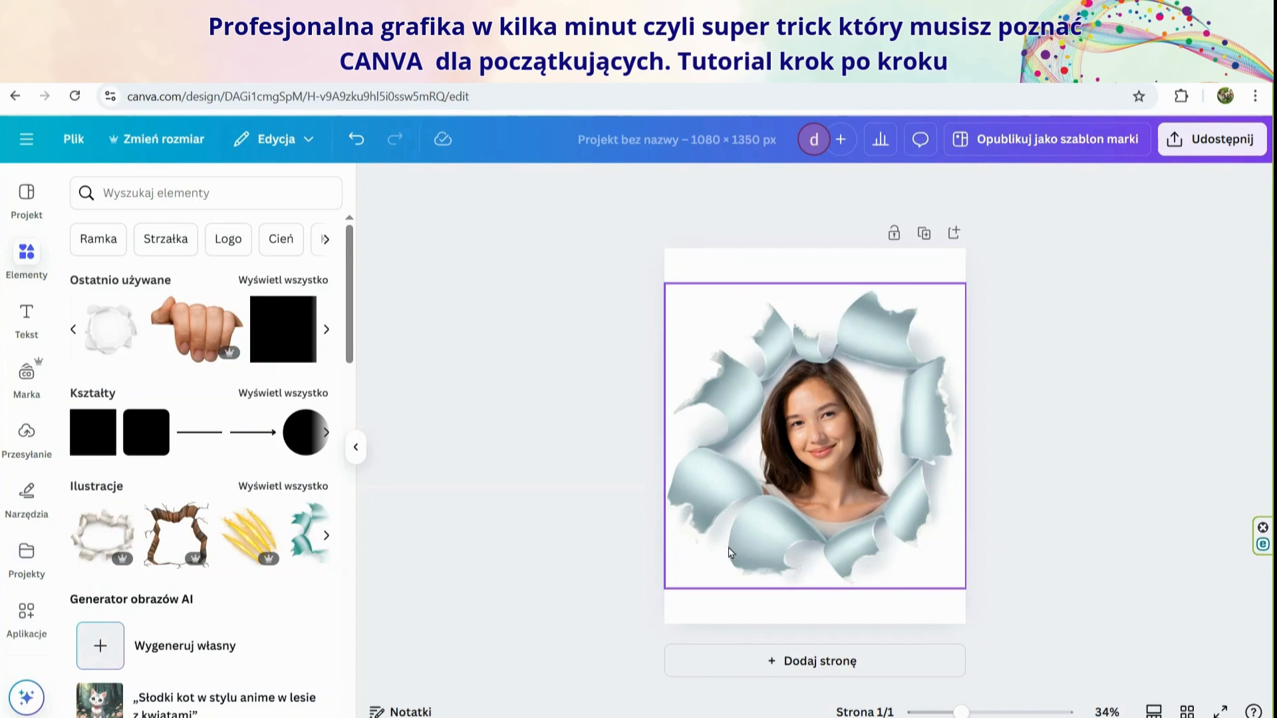
Add the recently used hand photo, shrink it to a small size and place it below the hole near the page's lower-right corner
left_click(203, 329)
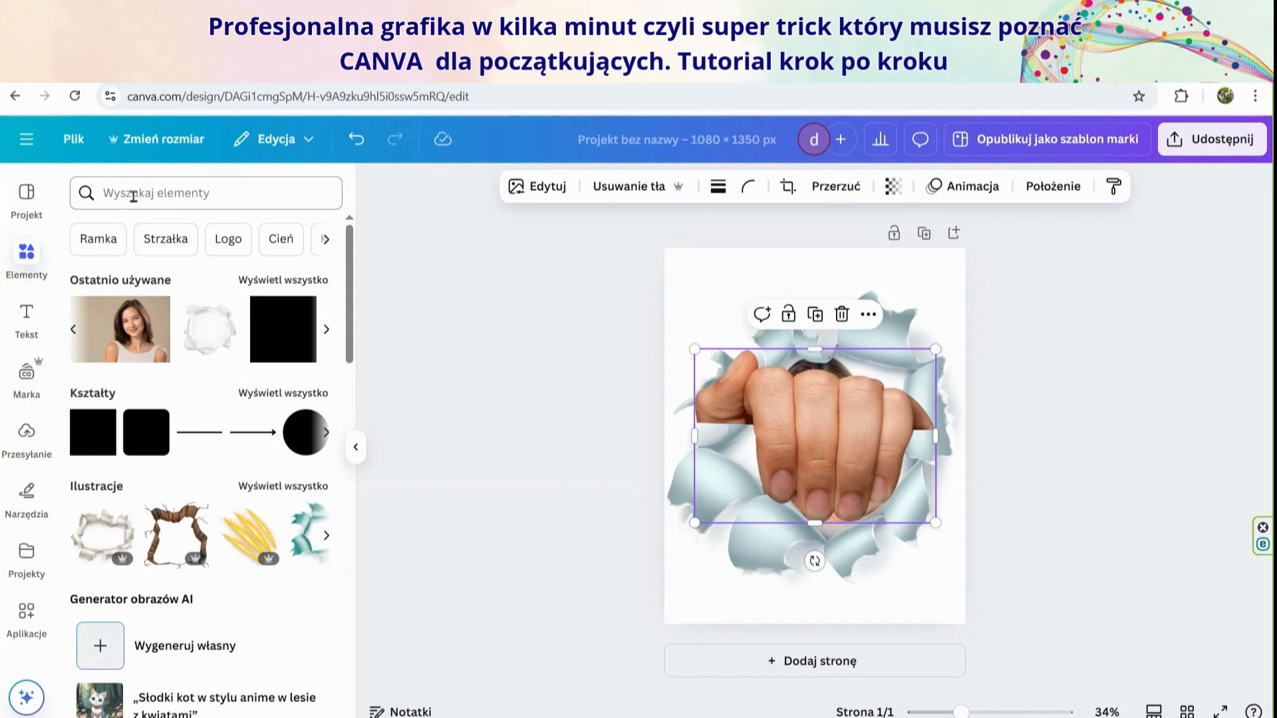
left_click_drag(844, 464, 891, 560)
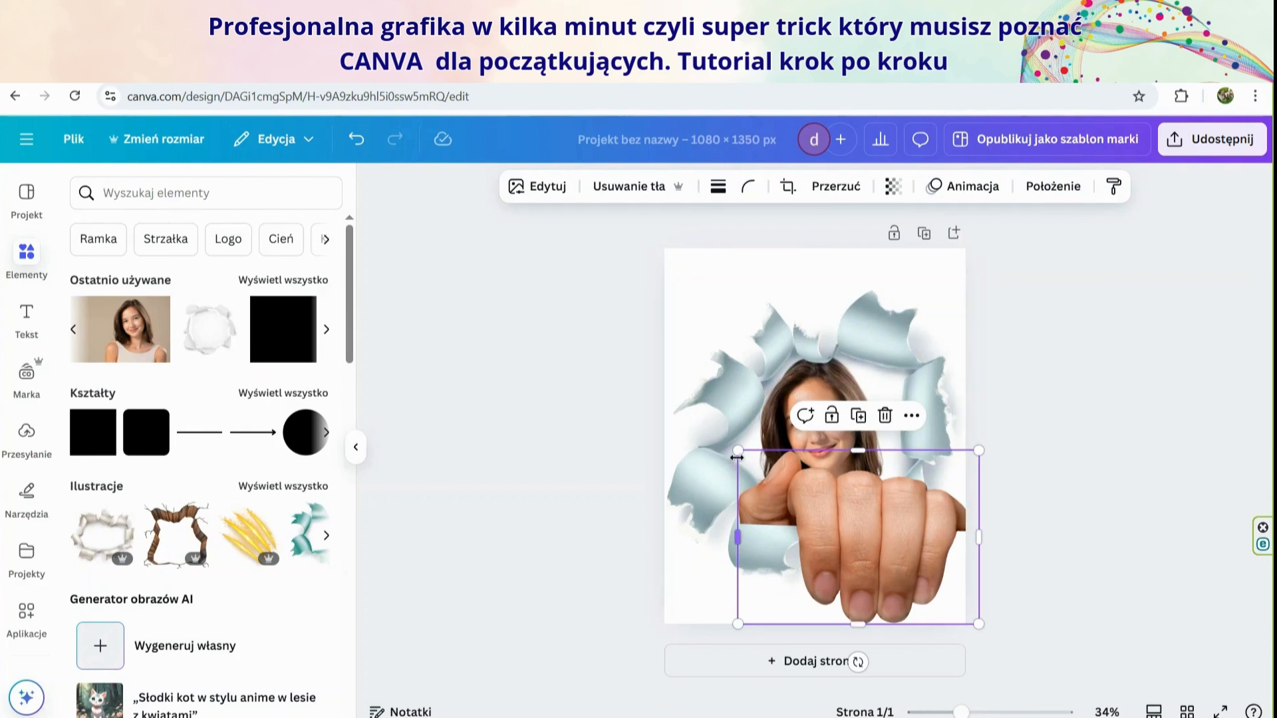
left_click_drag(737, 451, 911, 595)
left_click(1049, 543)
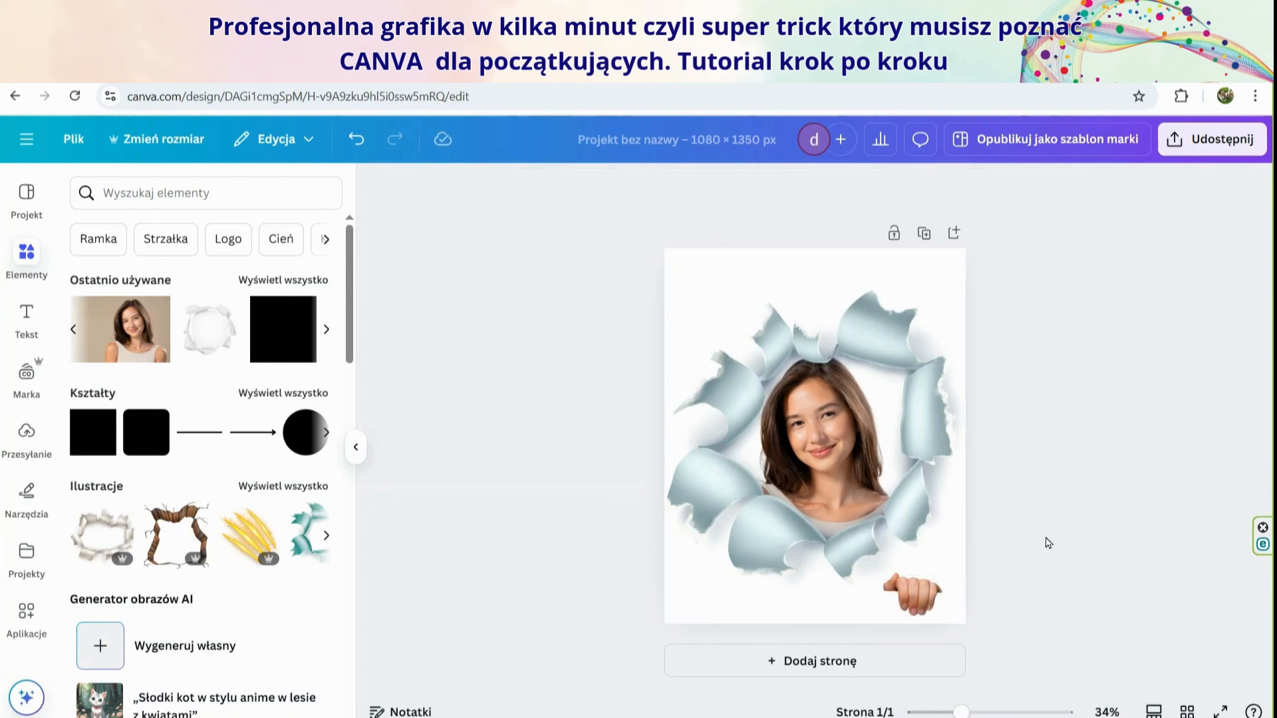
left_click(921, 601)
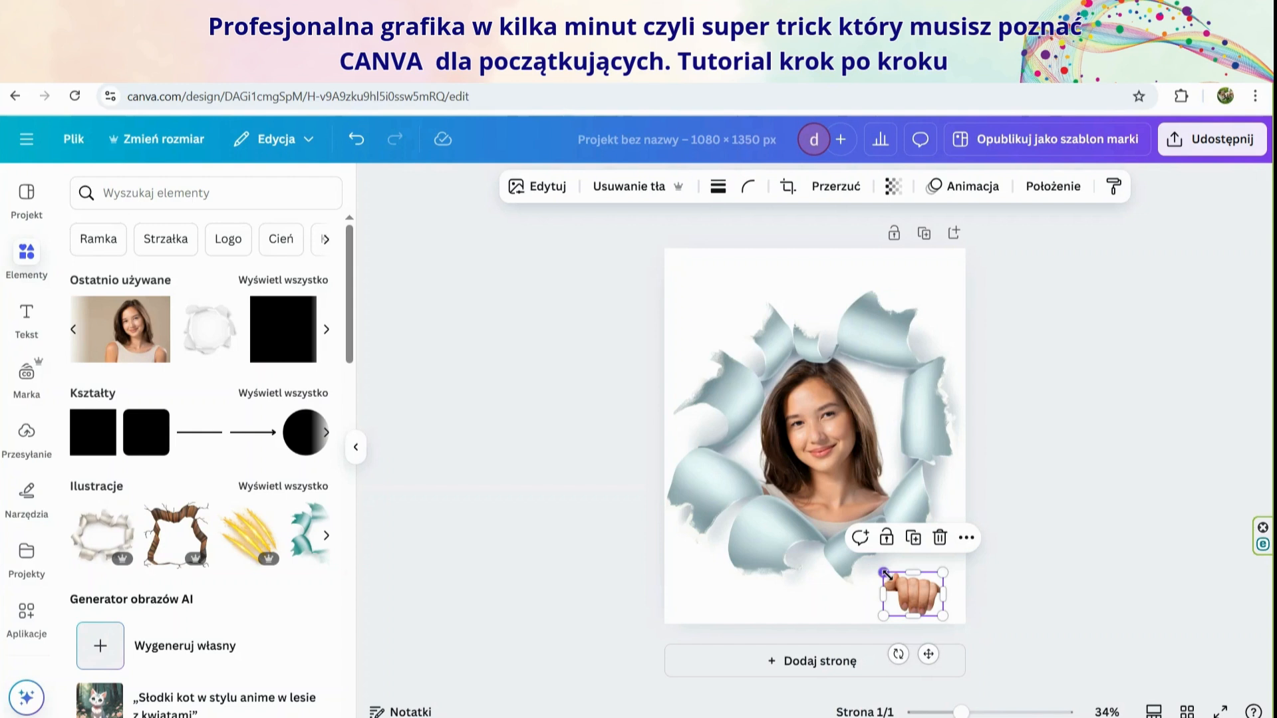
left_click_drag(884, 573, 916, 586)
left_click(1047, 546)
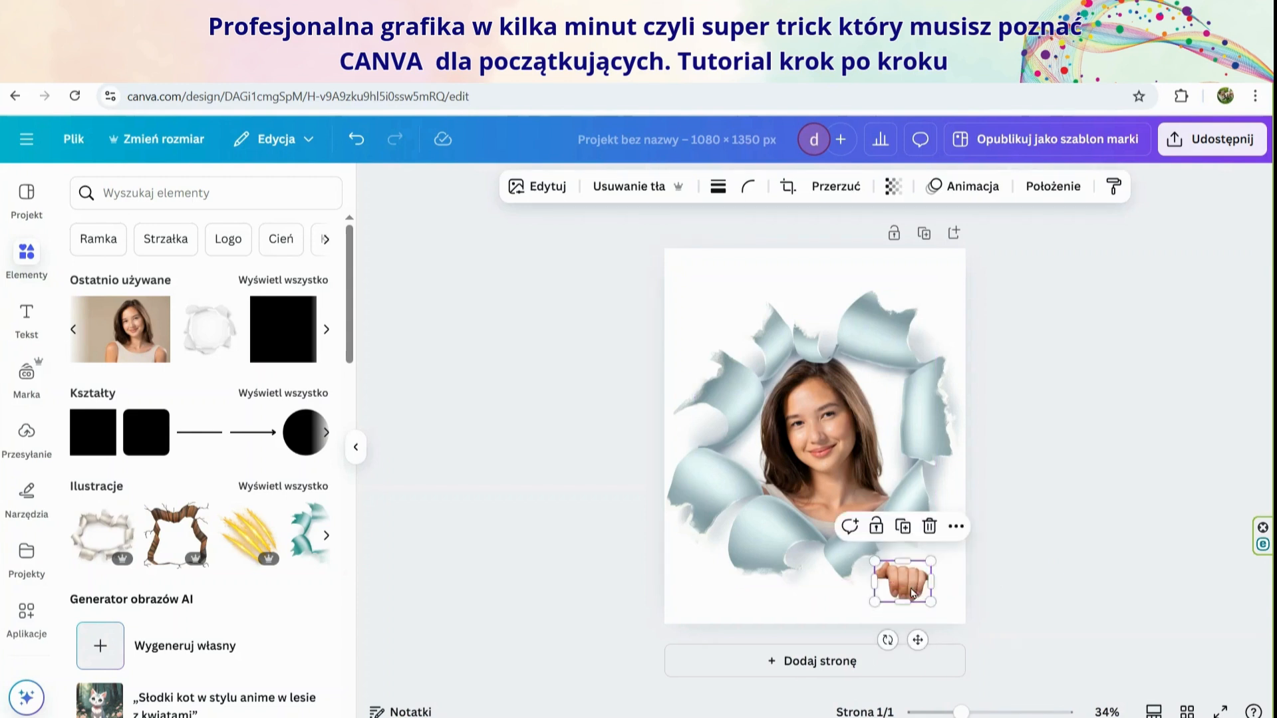
Duplicate the small hand and move the copy below the hole near the page's lower-left corner
left_click(906, 527)
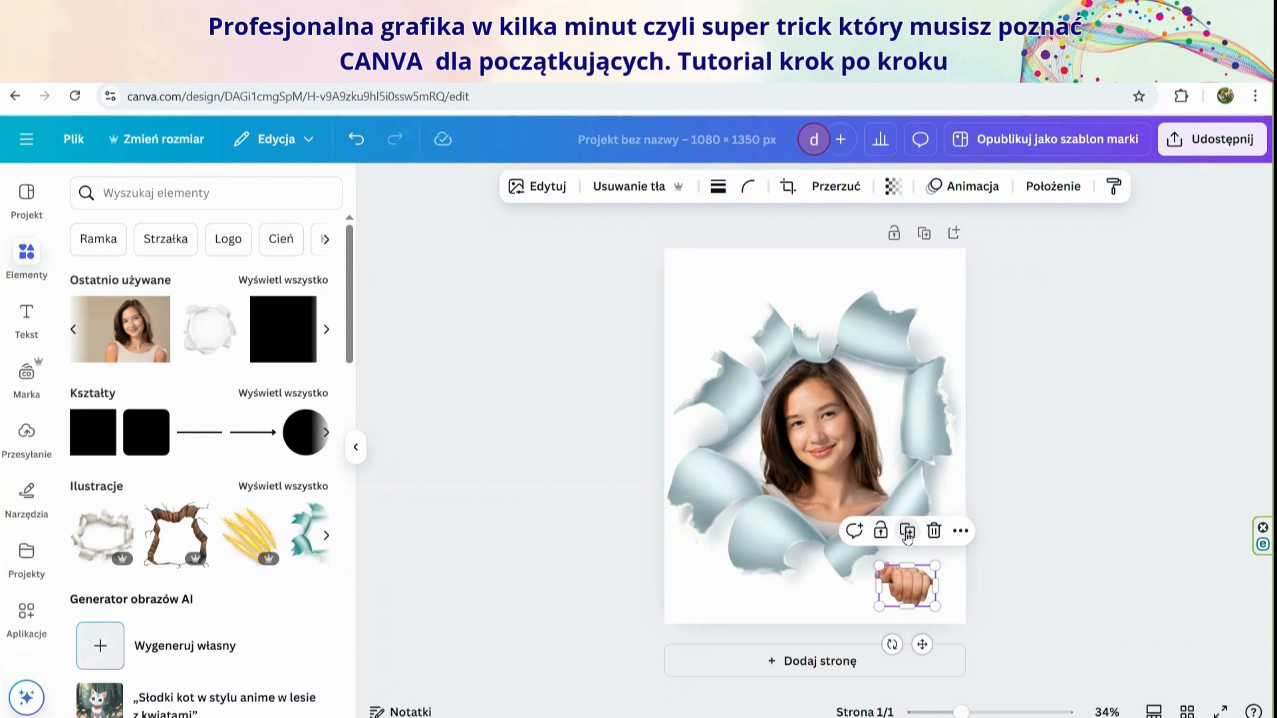
left_click_drag(905, 585, 742, 576)
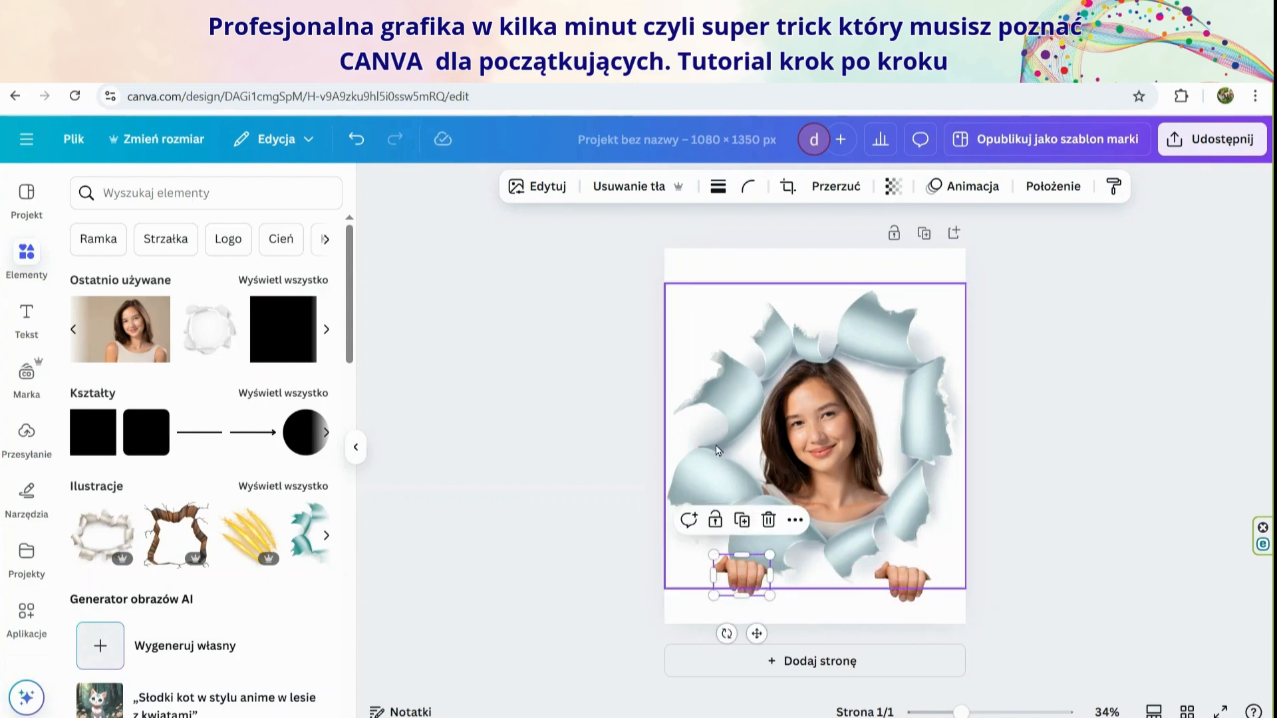
left_click(1014, 546)
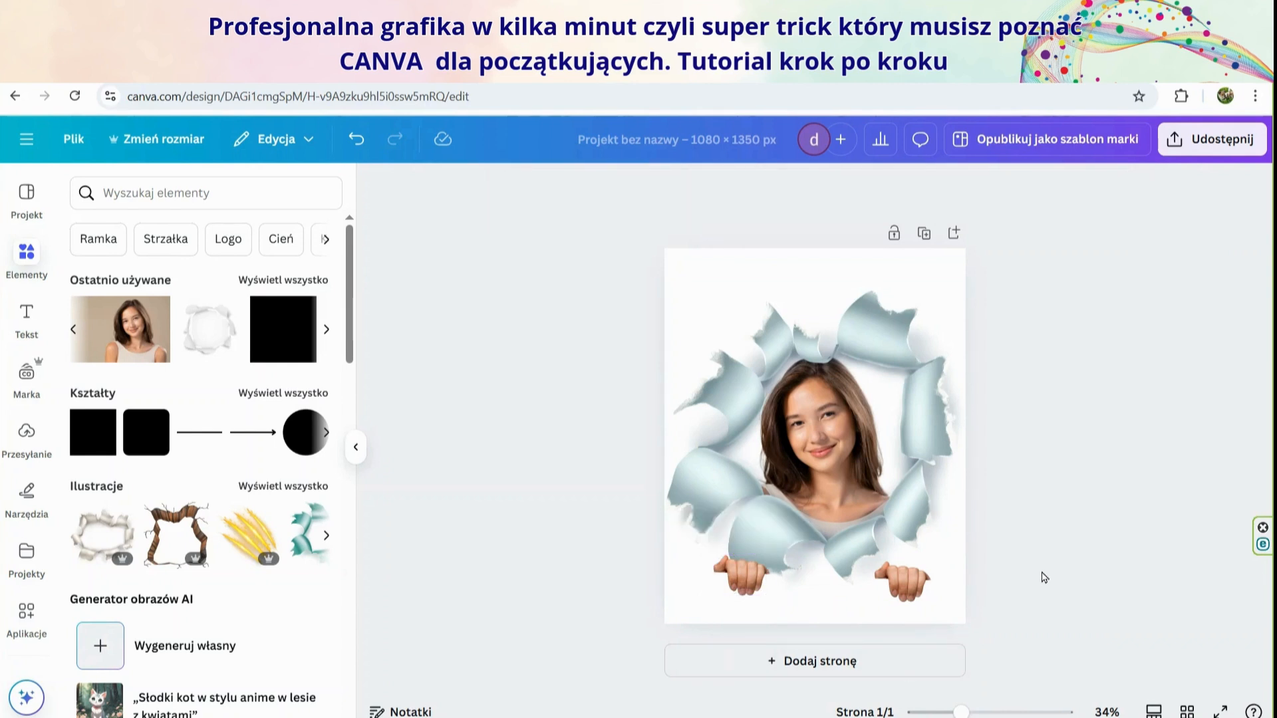
Flip the left hand horizontally so that it mirrors the right one
left_click(748, 585)
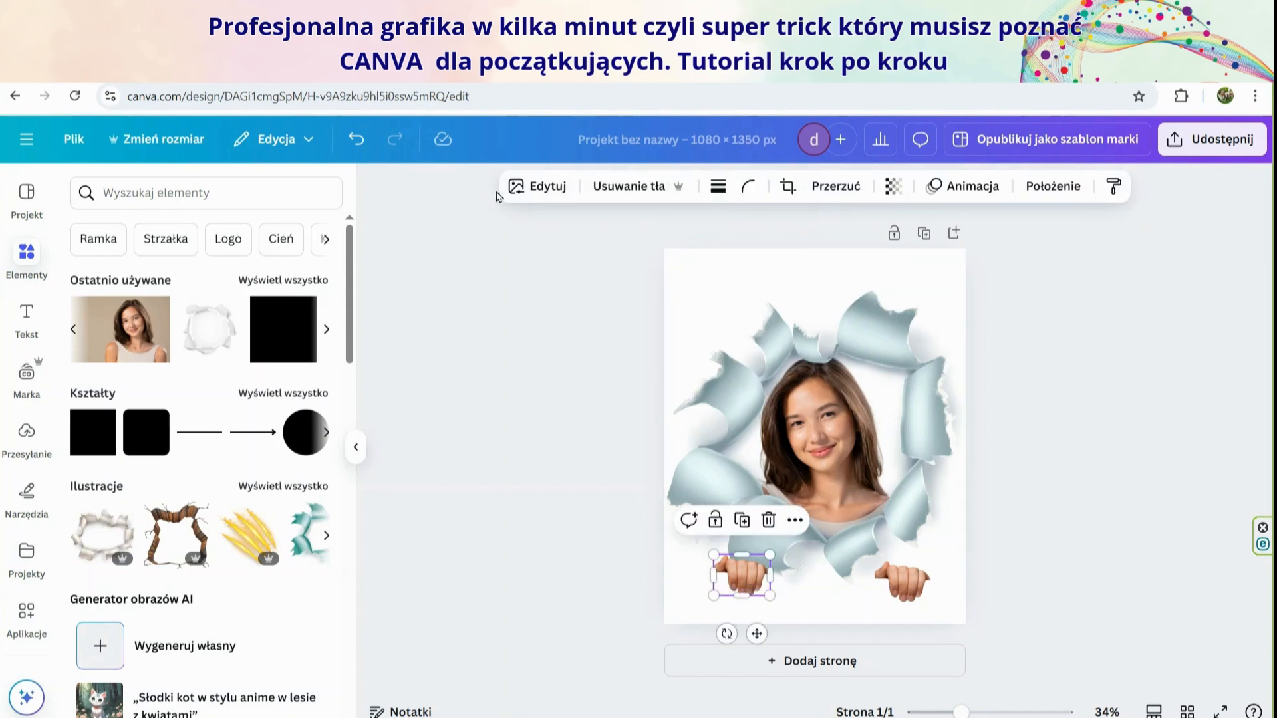
left_click(835, 200)
left_click(843, 230)
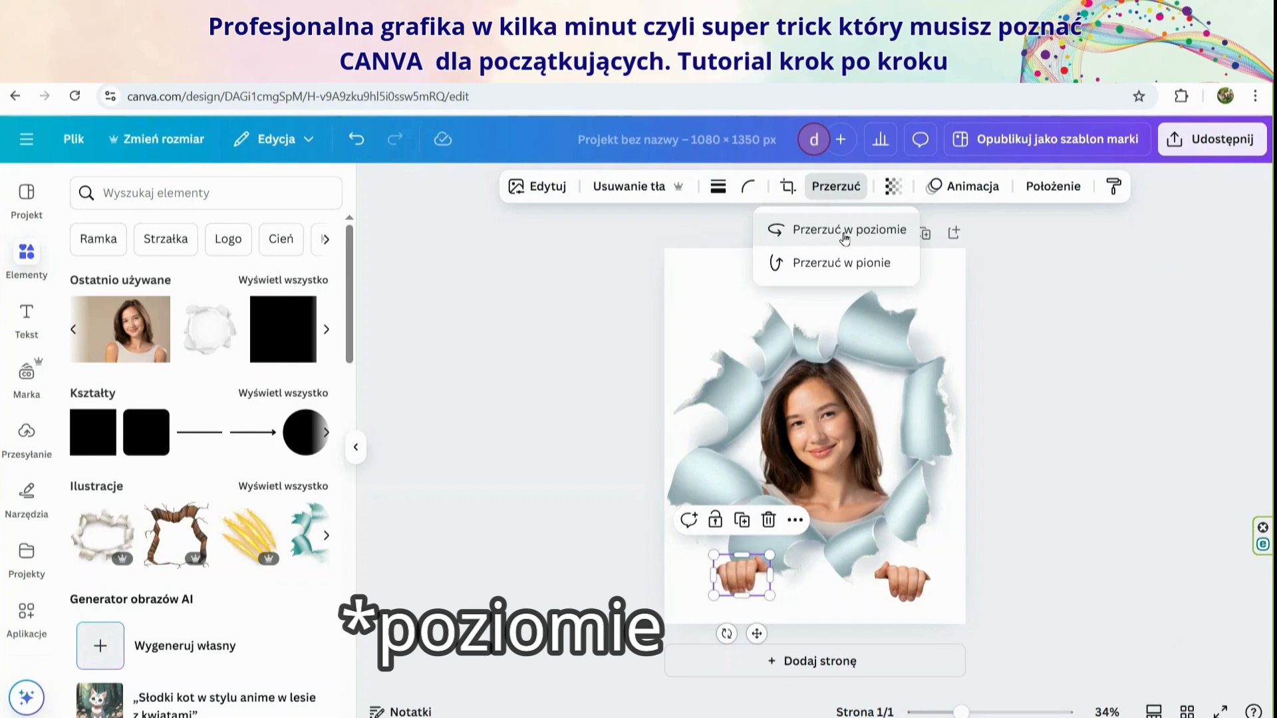
left_click(1061, 447)
left_click(1061, 447)
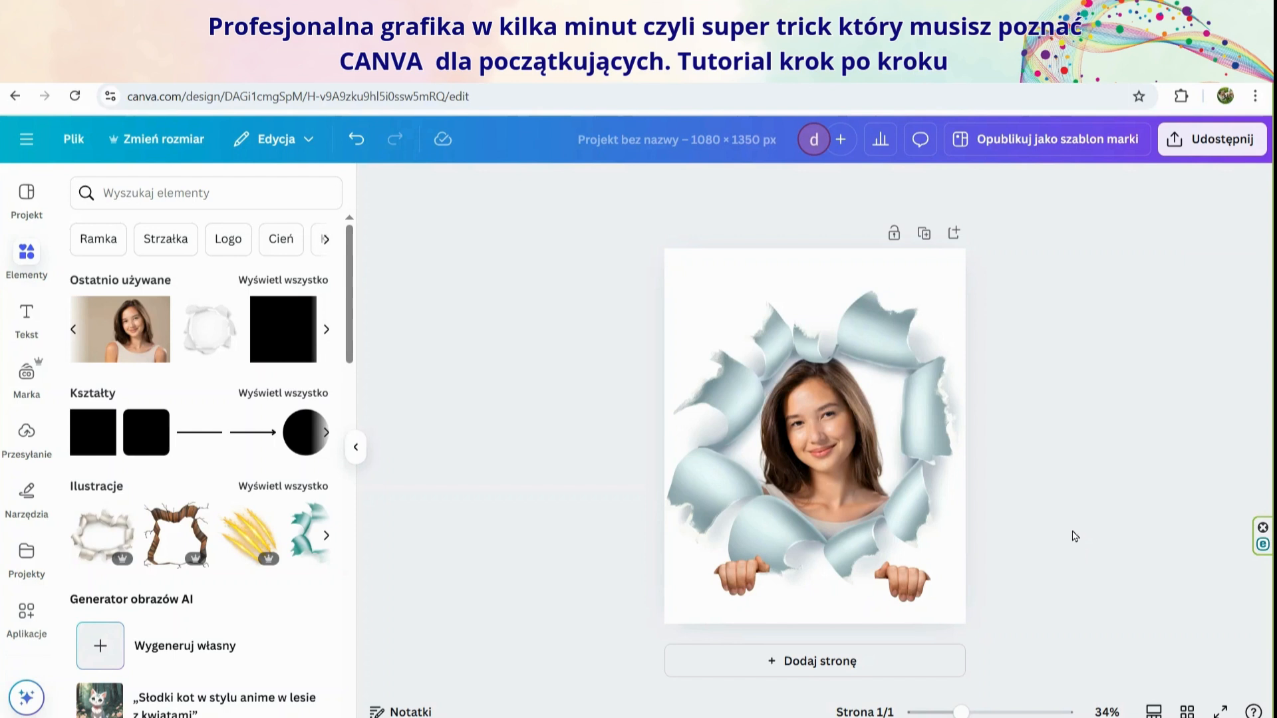
Rename the design as "trick Canva dziewczyna"
left_click(623, 143)
key("BackSpace")
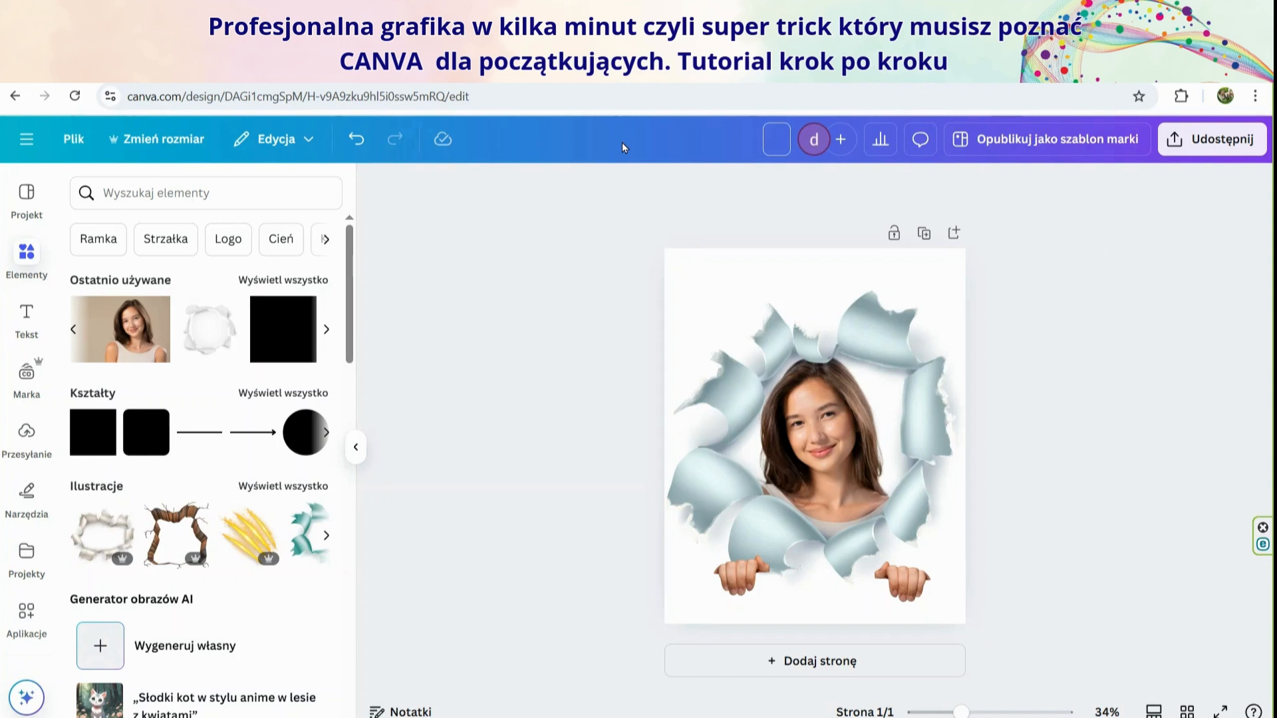
type("trick Canva dziewczyna")
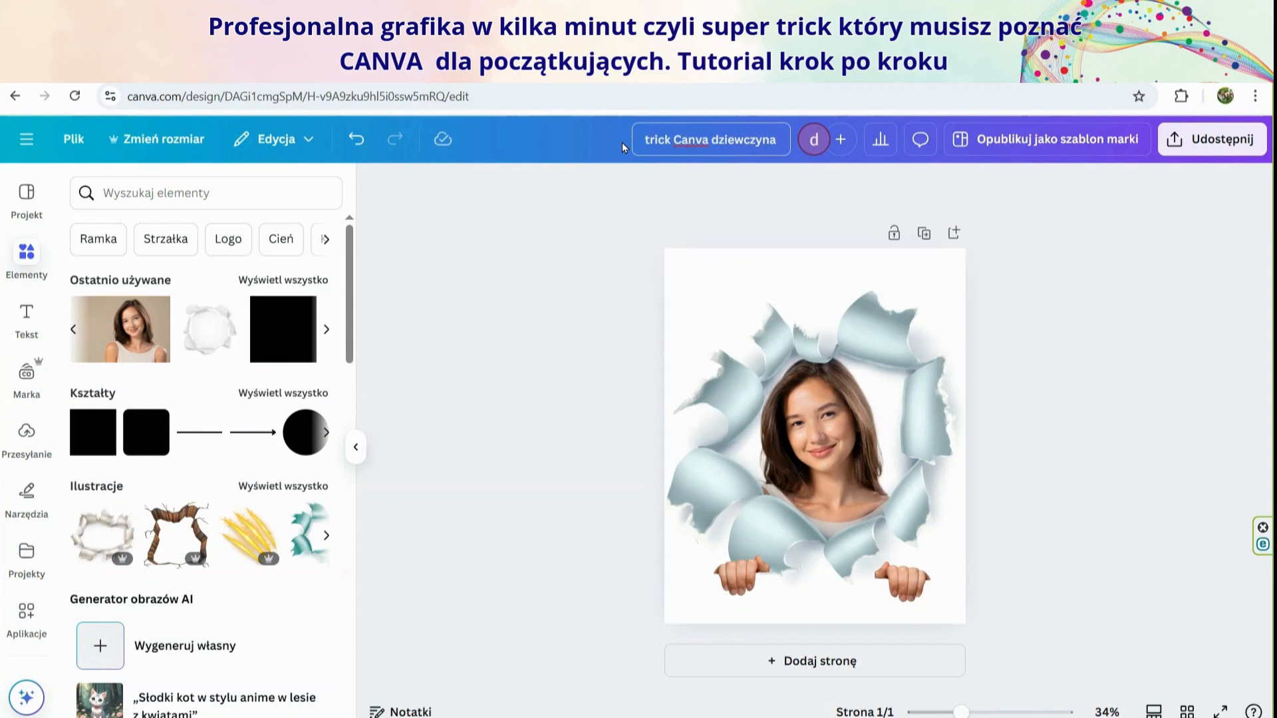
left_click(594, 248)
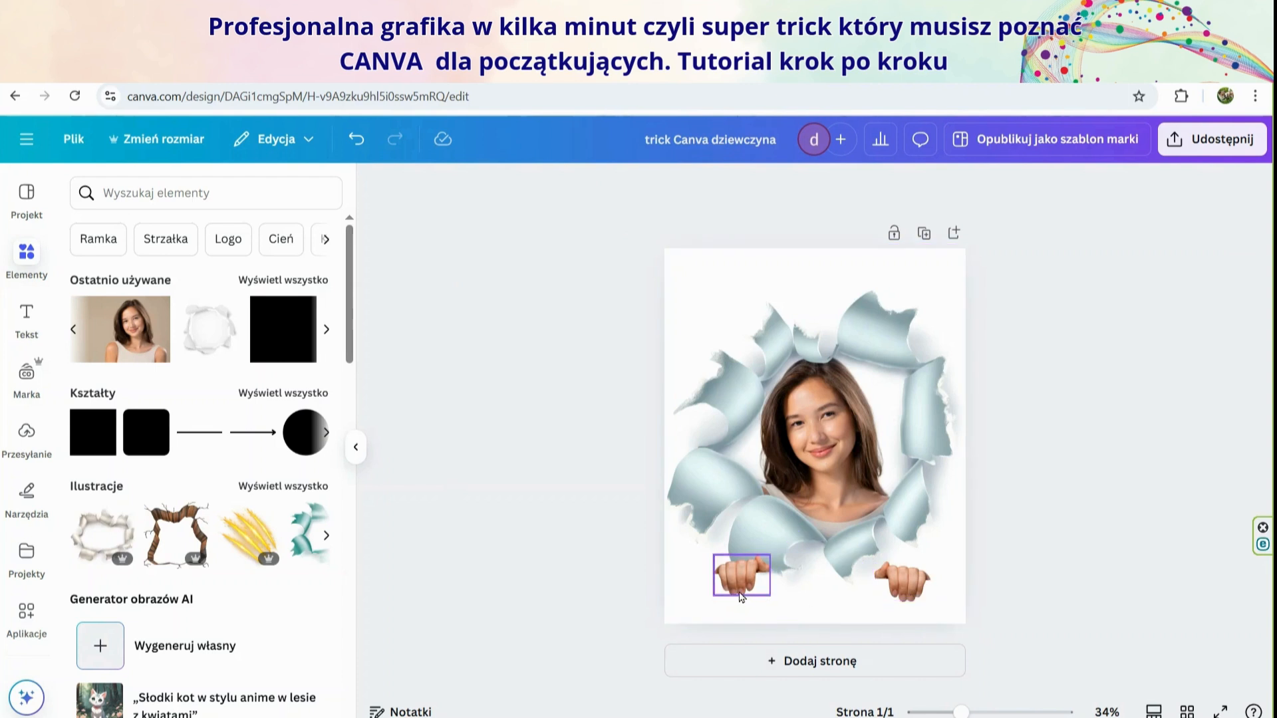
Tilt the right hand counterclockwise and move it up onto the torn edge at the hole's lower right, beside the portrait's shoulder
left_click(910, 592)
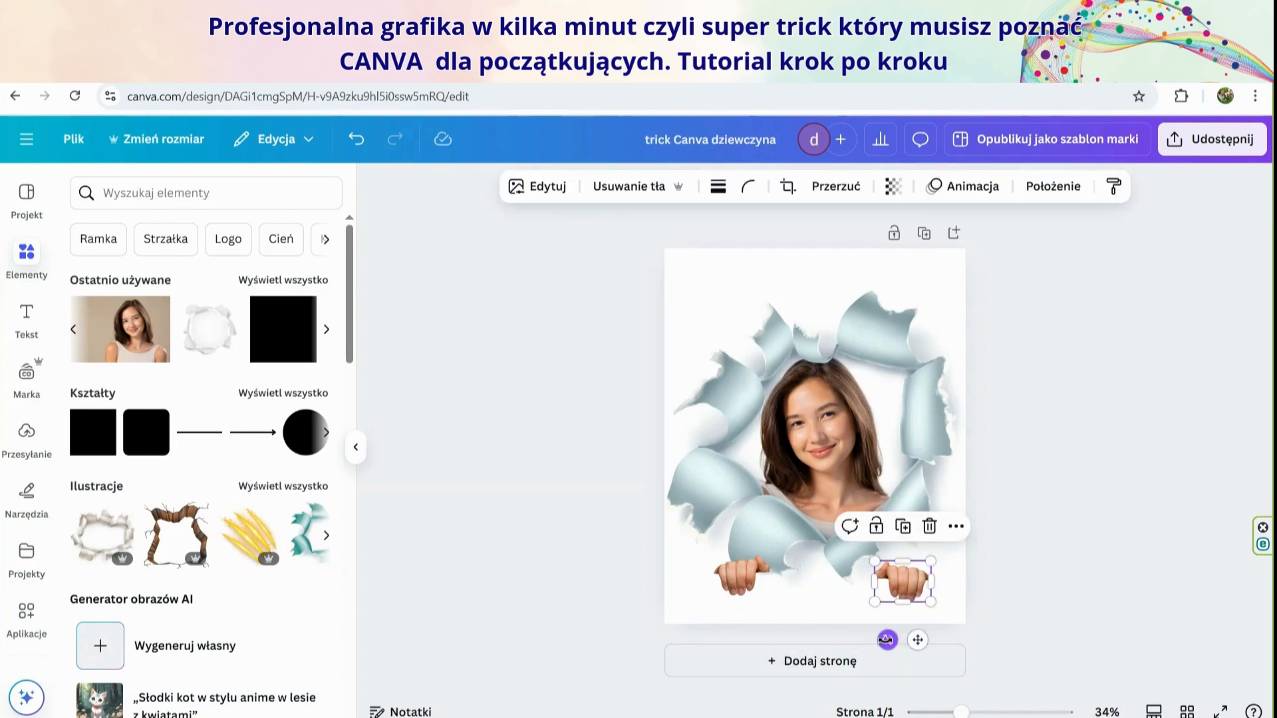
left_click_drag(886, 640, 934, 625)
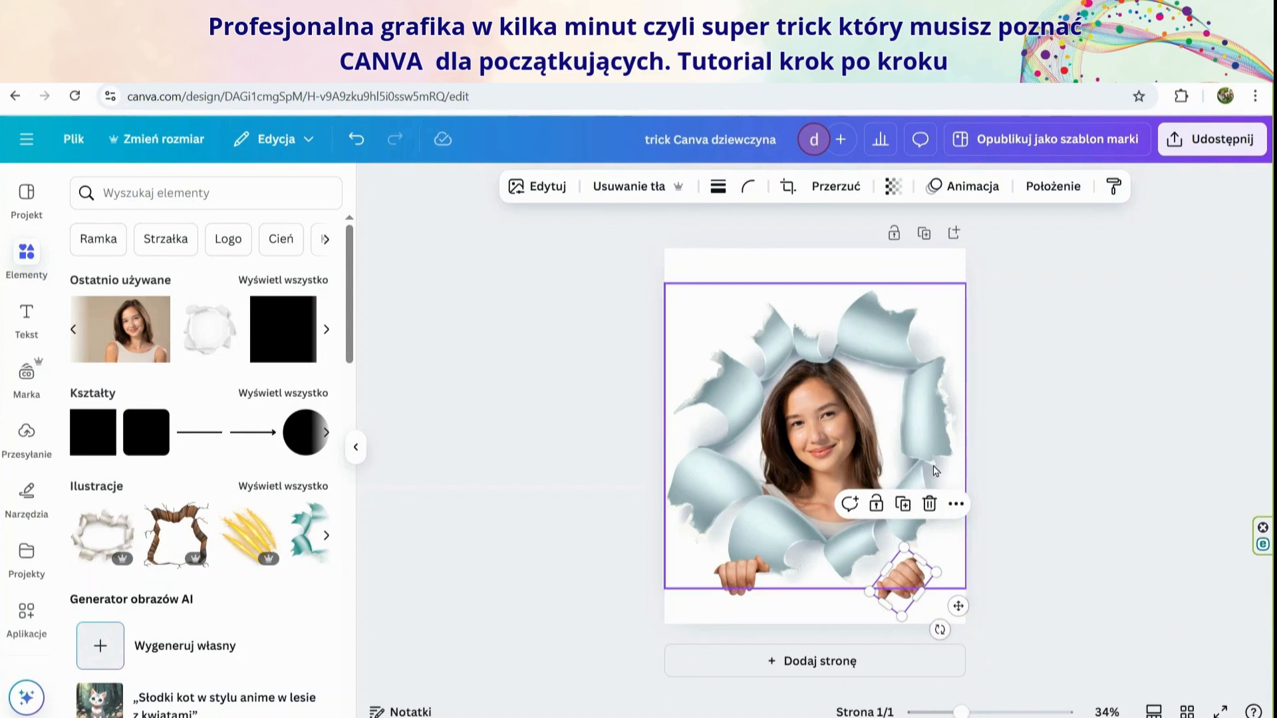
left_click(1144, 492)
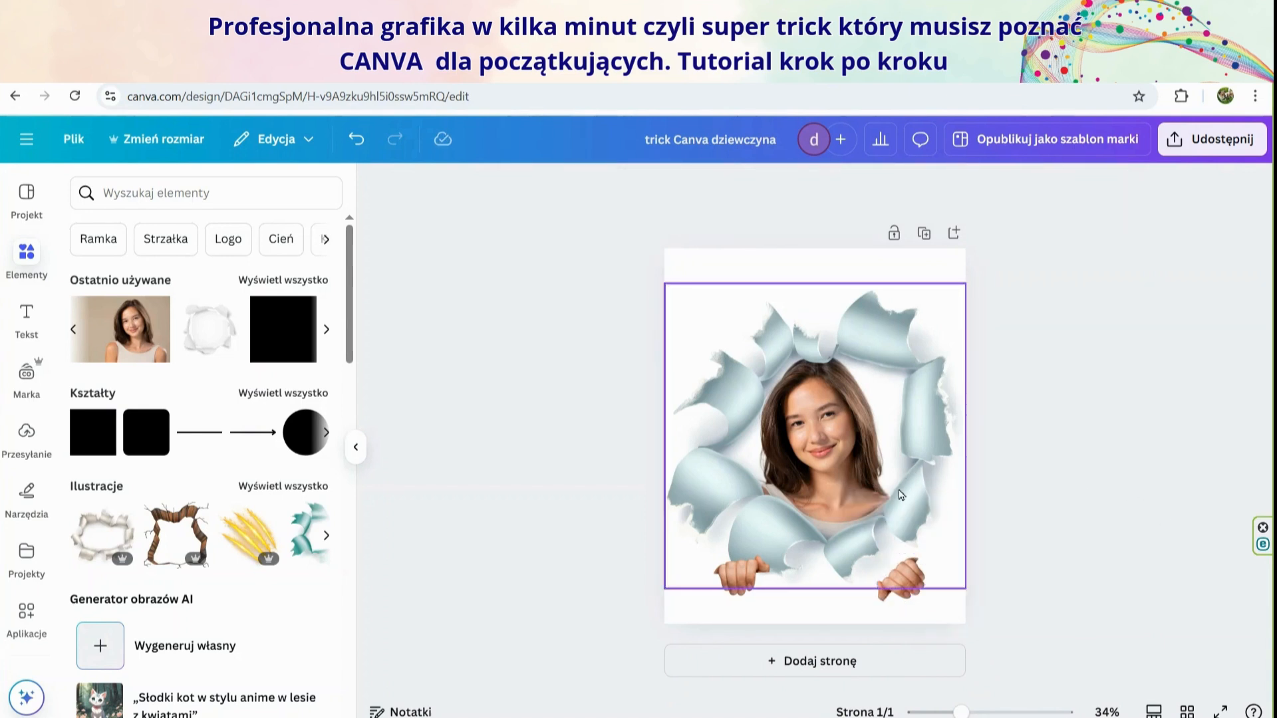
left_click_drag(904, 577, 903, 482)
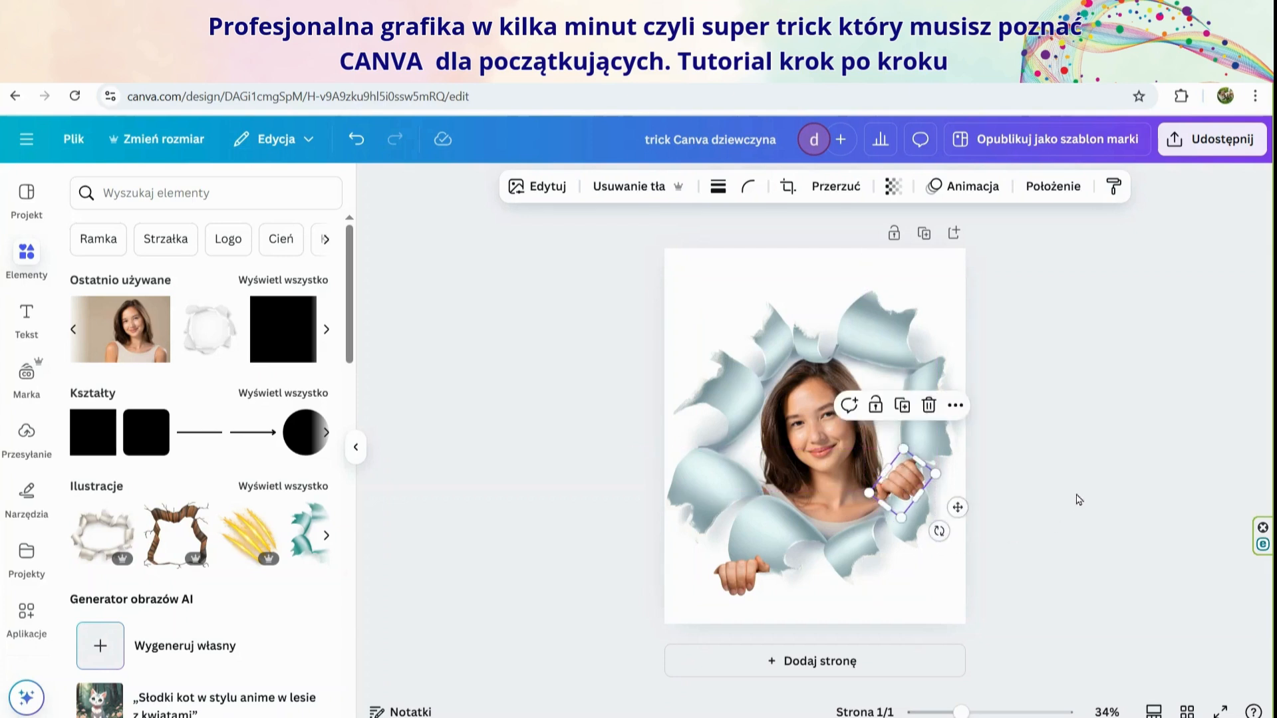
left_click(1077, 500)
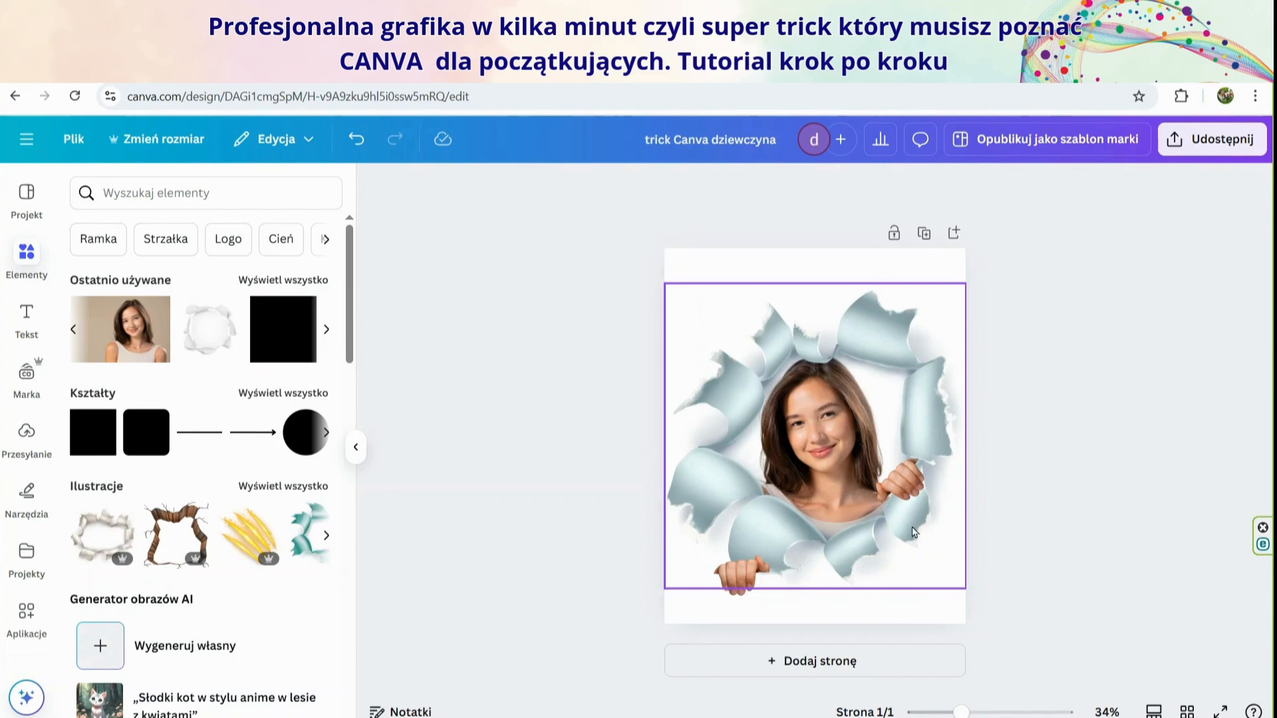
Fine-tune the right hand on the torn edge by tilting it slightly further counterclockwise
left_click(896, 492)
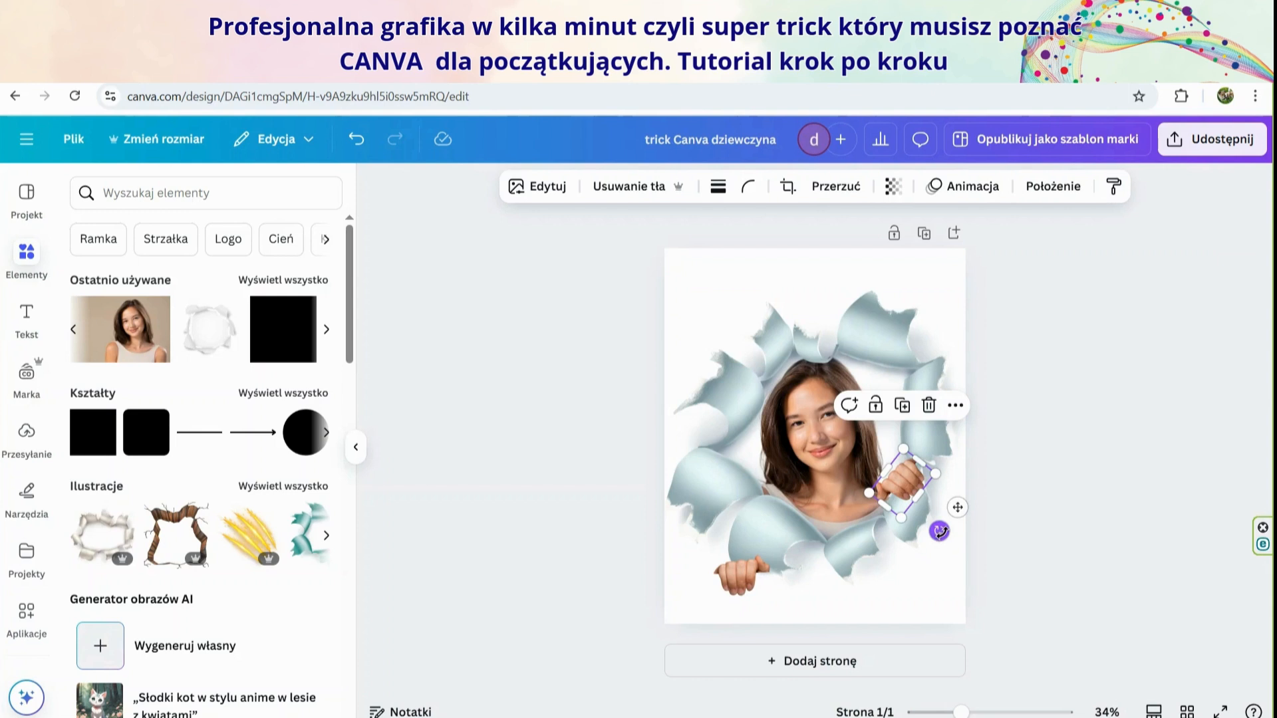
left_click_drag(939, 531, 947, 533)
left_click(1011, 471)
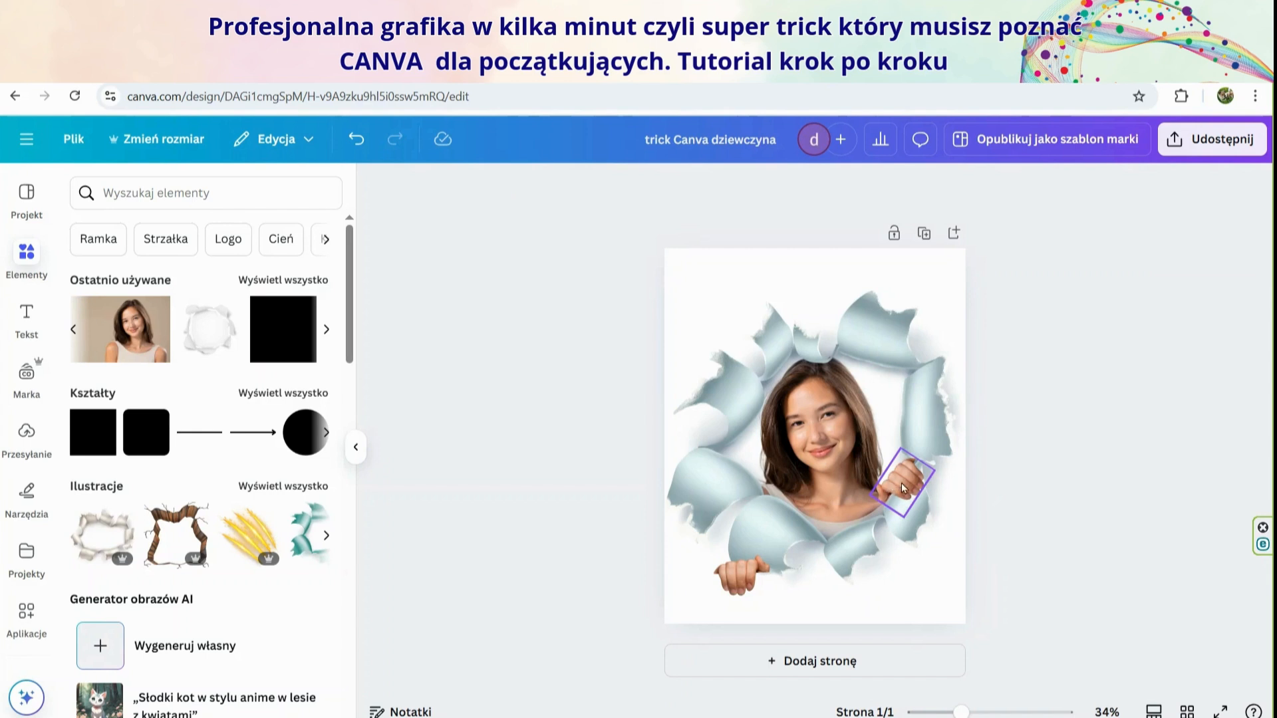
left_click(917, 494)
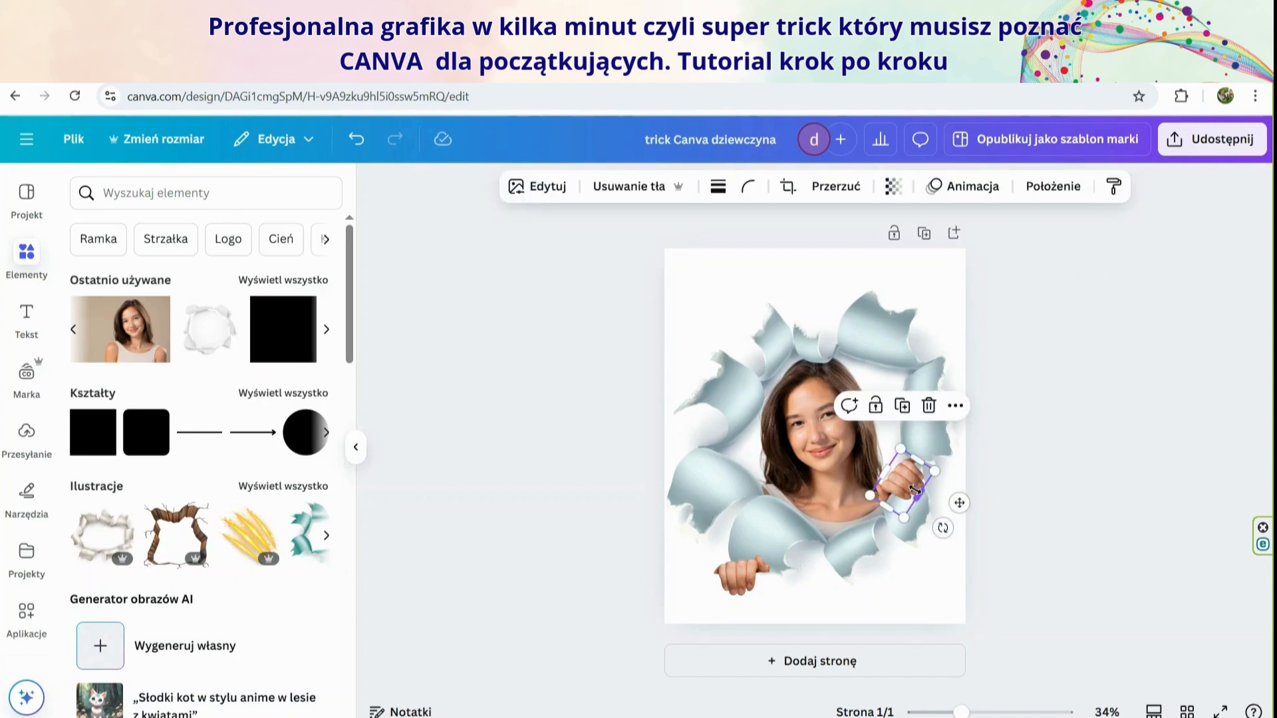
left_click_drag(915, 491, 915, 493)
left_click(1086, 480)
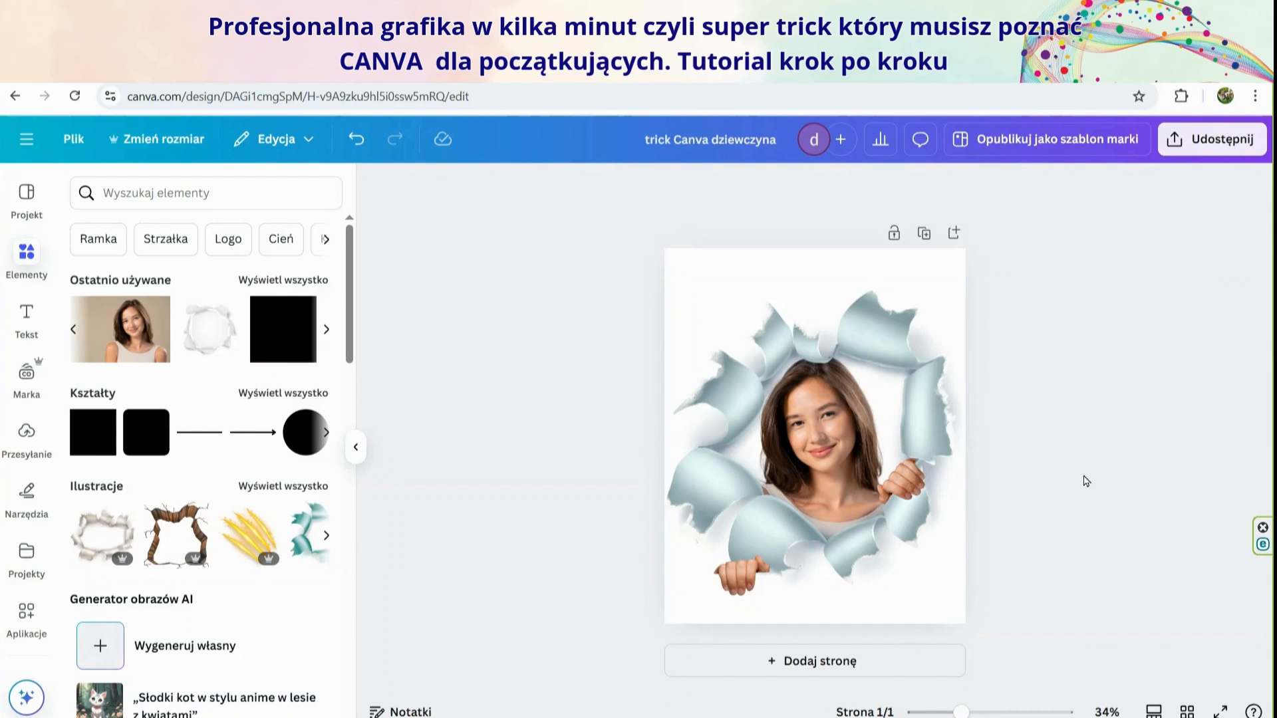
Tilt the left hand clockwise and move it up onto the torn edge at the hole's lower left, beside the portrait's hair
left_click(729, 583)
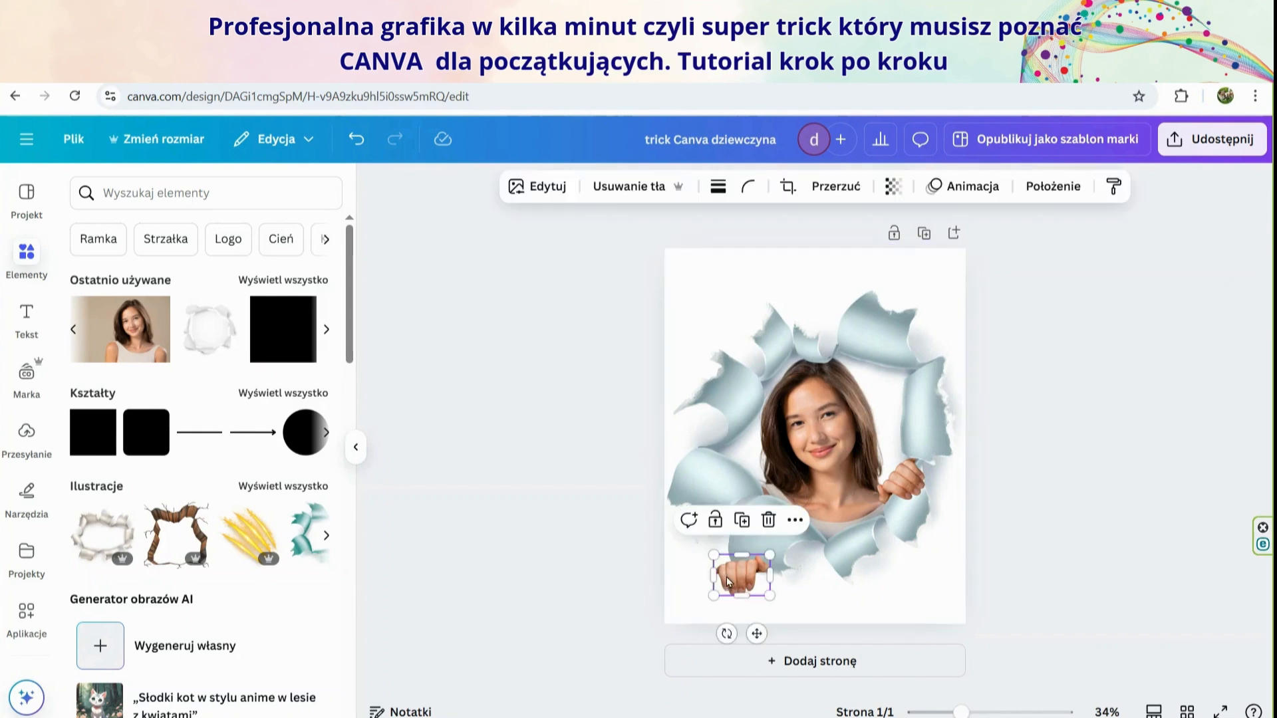
left_click_drag(727, 634, 692, 612)
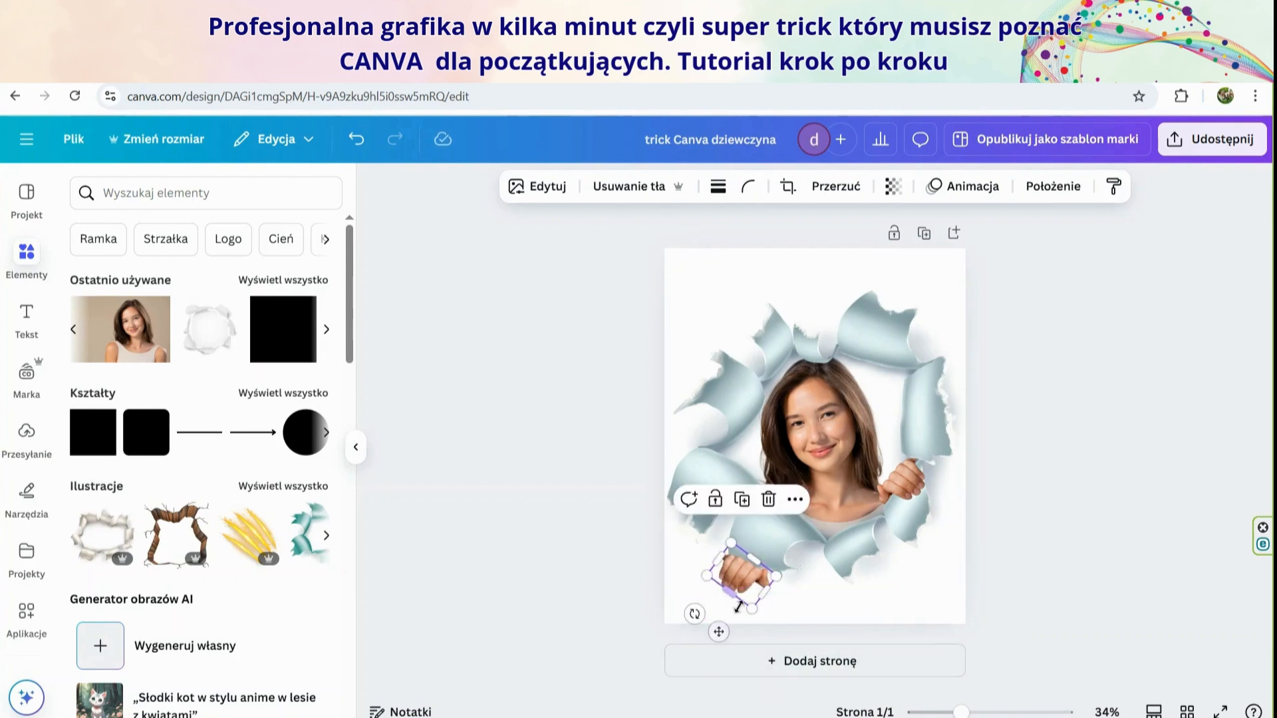
left_click(912, 597)
left_click(564, 628)
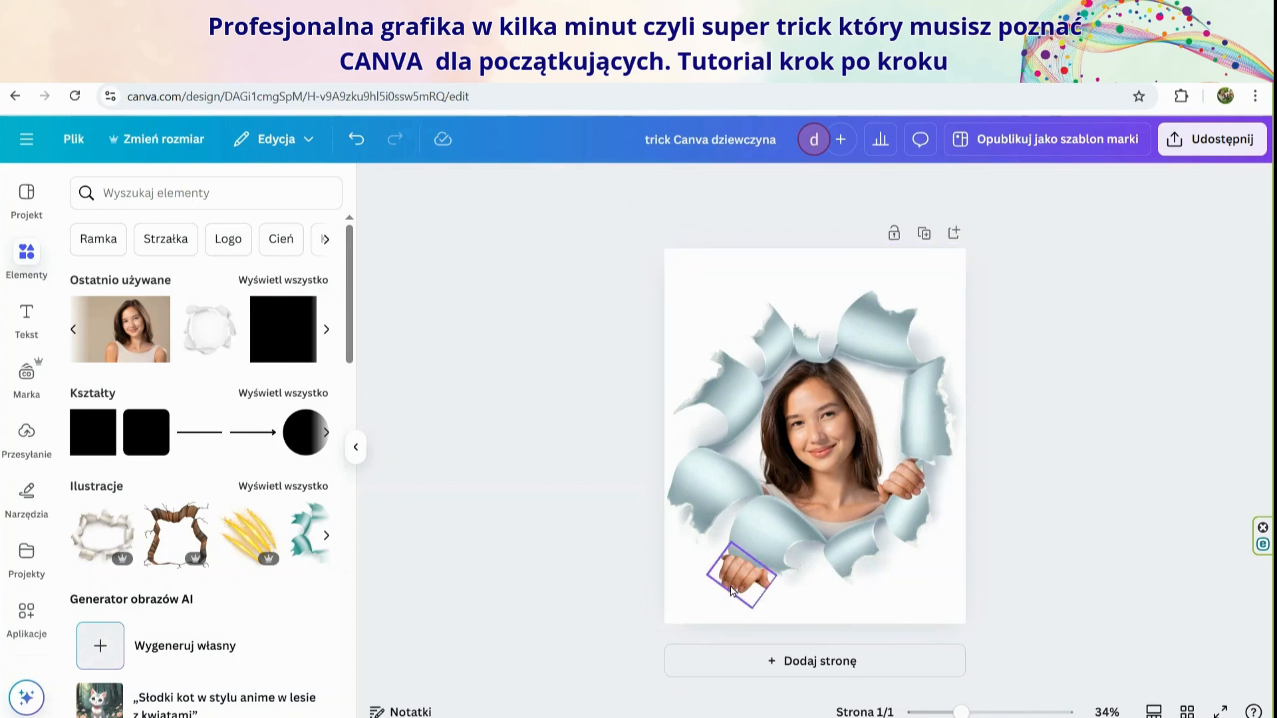
left_click_drag(732, 590, 727, 480)
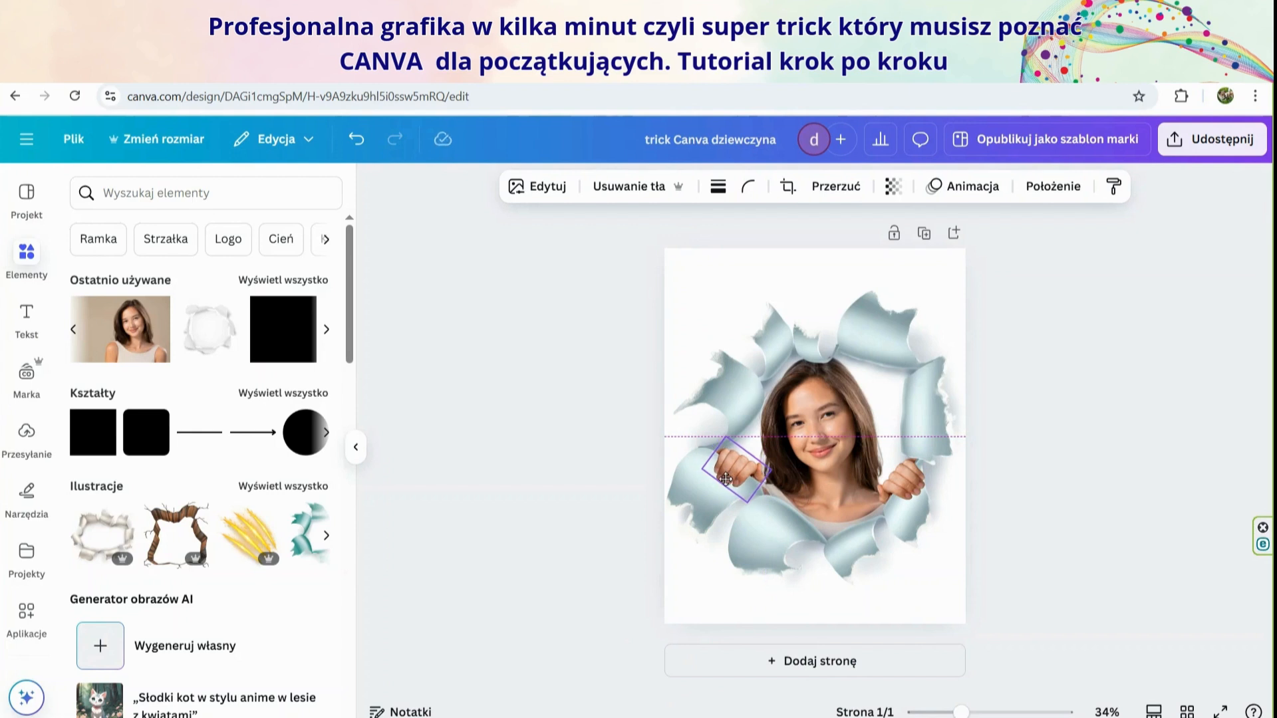
left_click_drag(725, 479, 726, 479)
left_click(1100, 530)
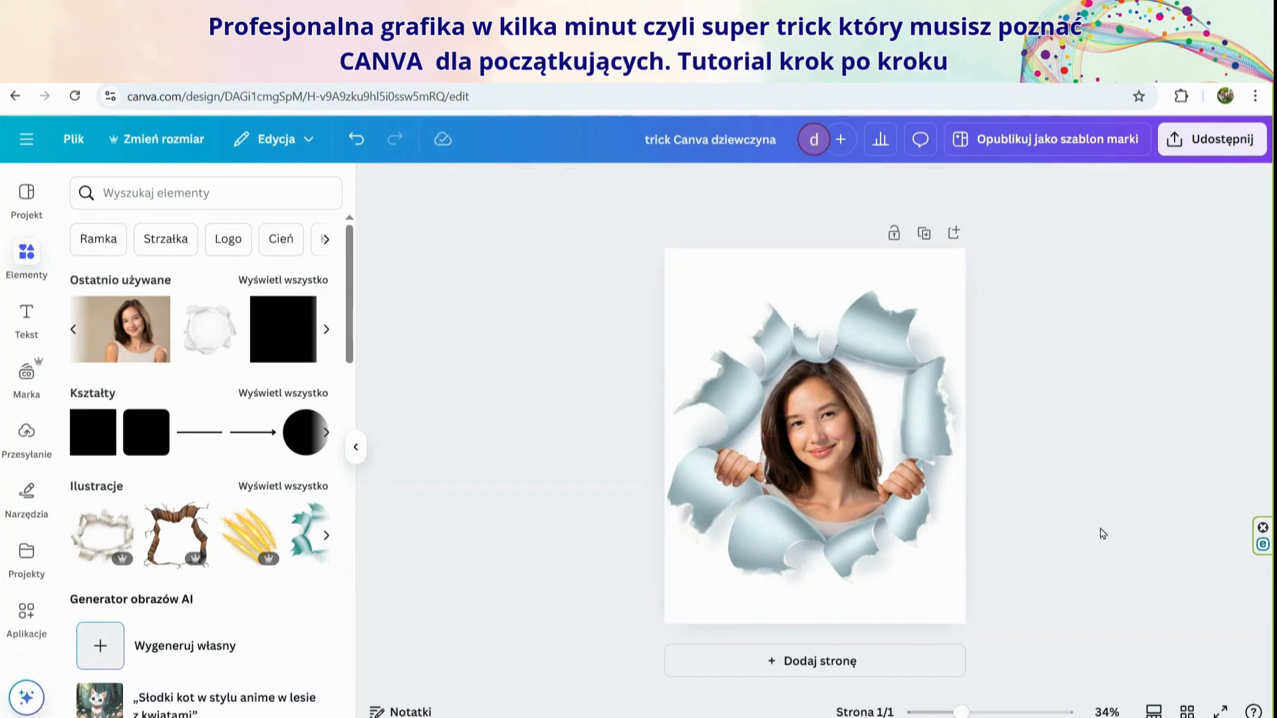